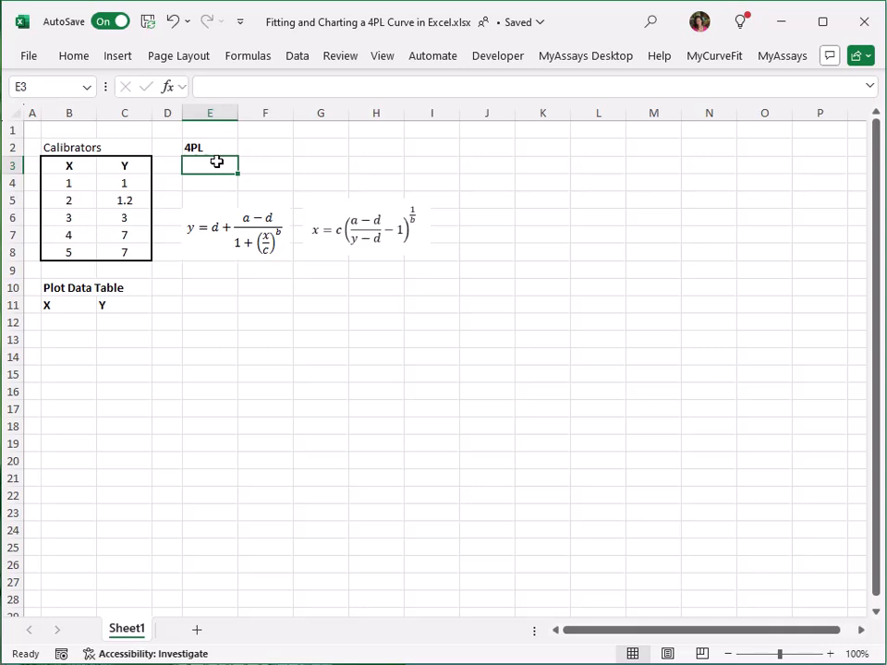
Calculate the 4PL fit parameters in E3 from the calibrators with =MyCurveFit.4PL(B4:B8,C4:C8)
text(=my)
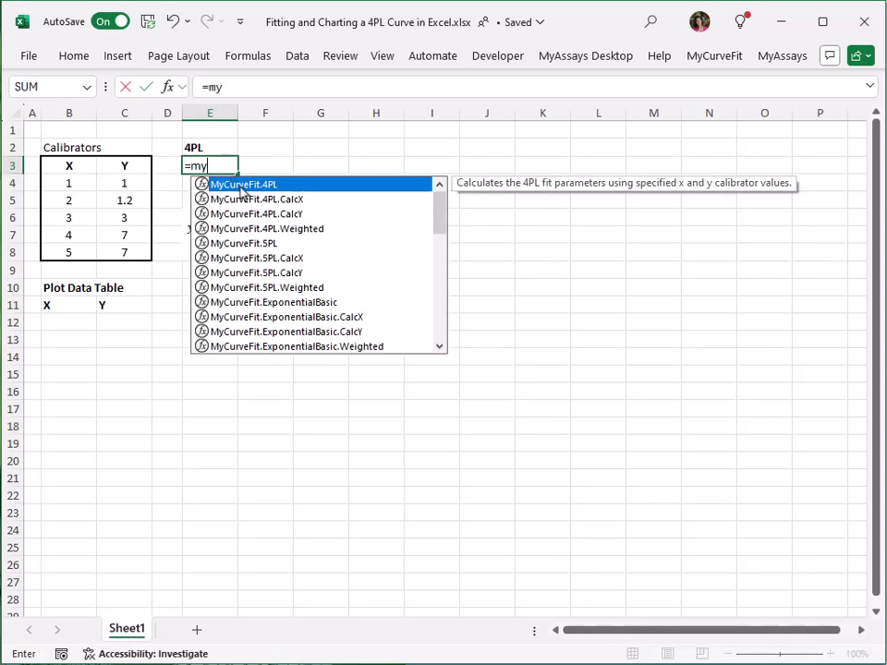
double_click(239, 184)
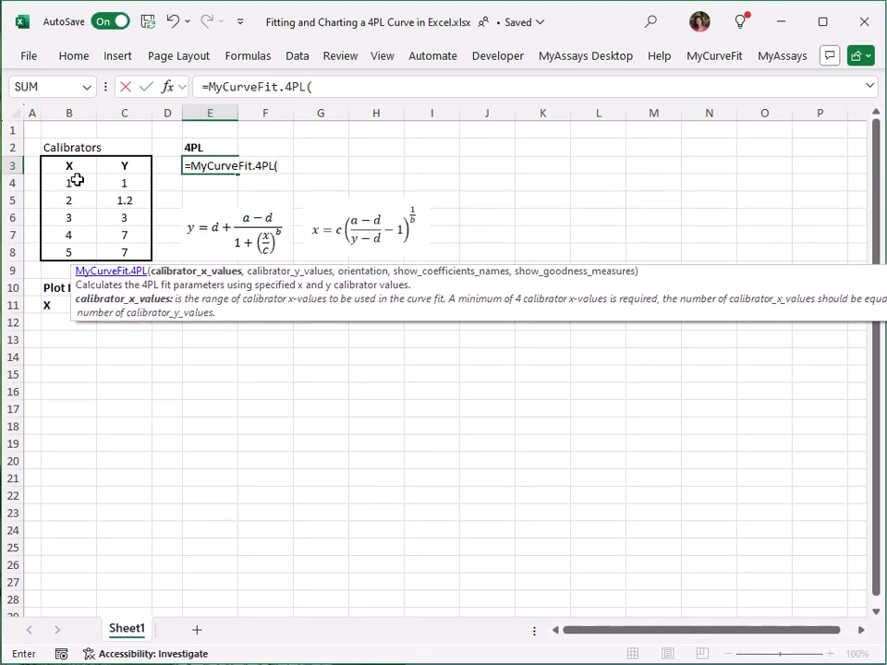
drag(75, 179, 74, 258)
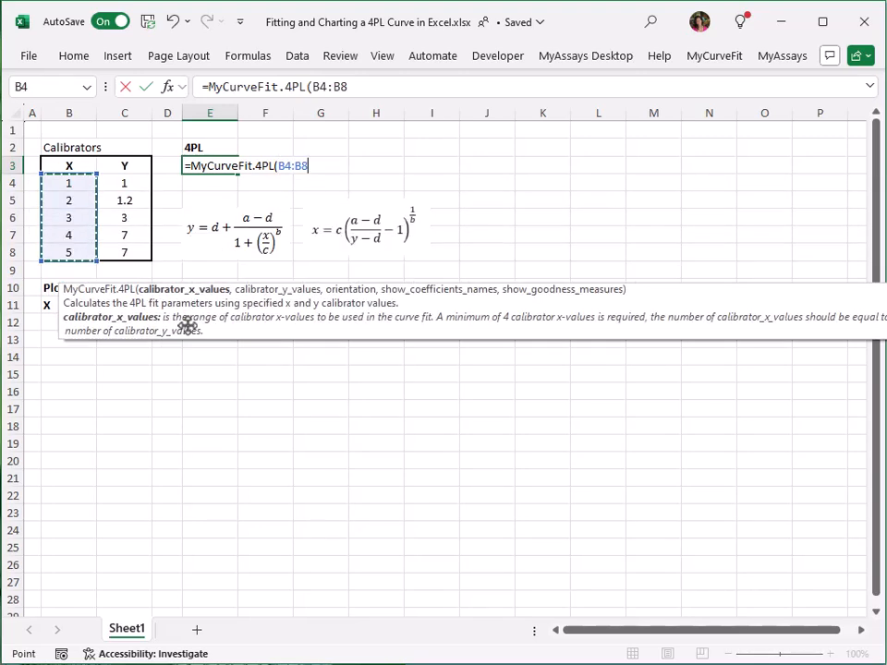
text(,)
drag(124, 183, 124, 249)
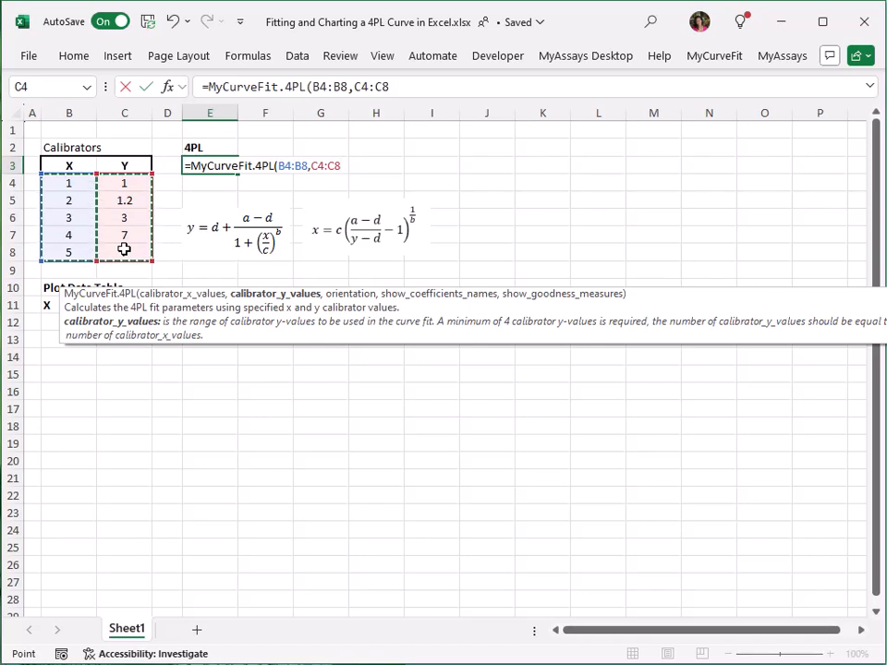
key(Return)
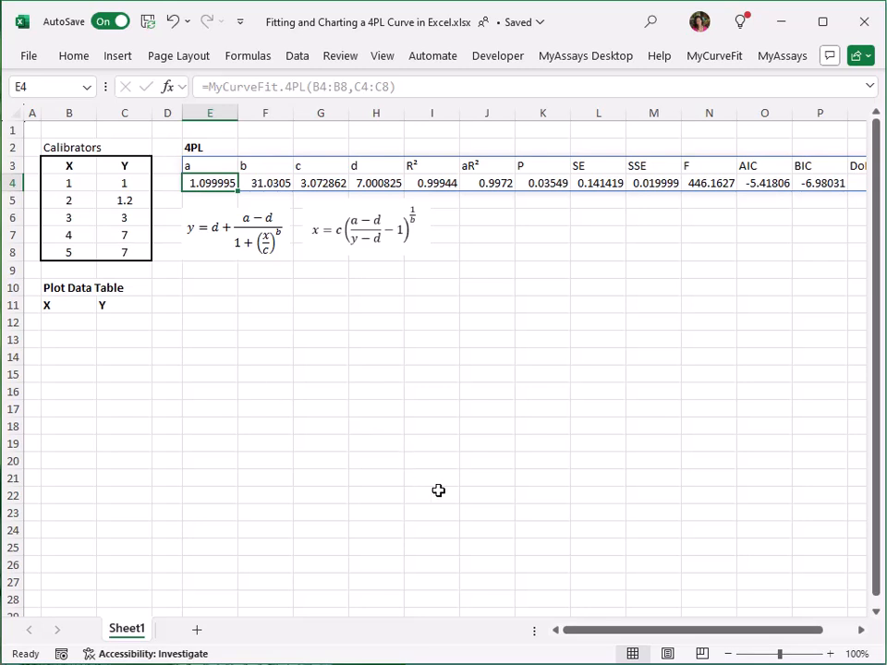
drag(606, 636, 584, 633)
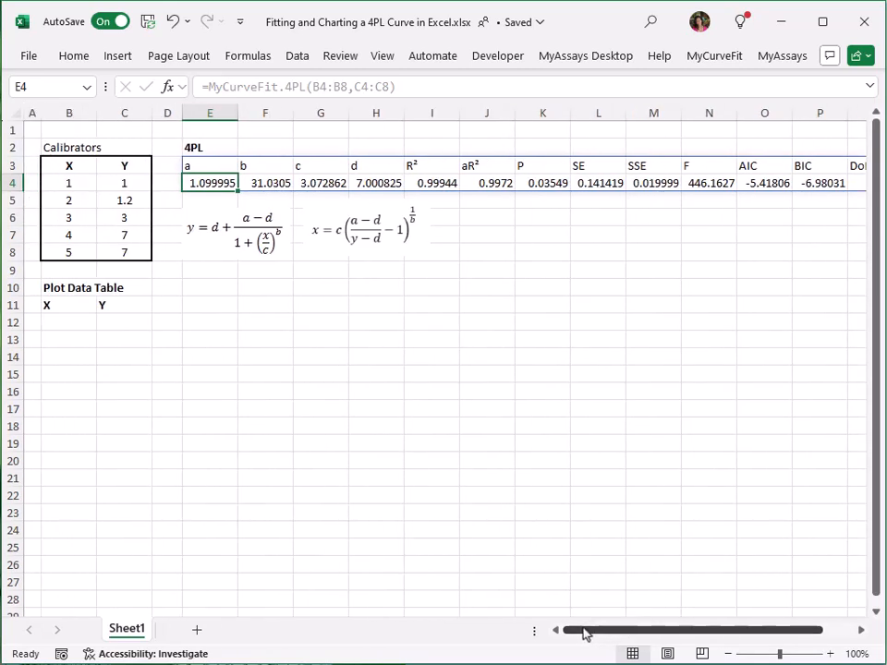
Fill the Plot Data Table's X column from B12 to B52 with values from 1 to 5 in increments of 0.1
click(94, 322)
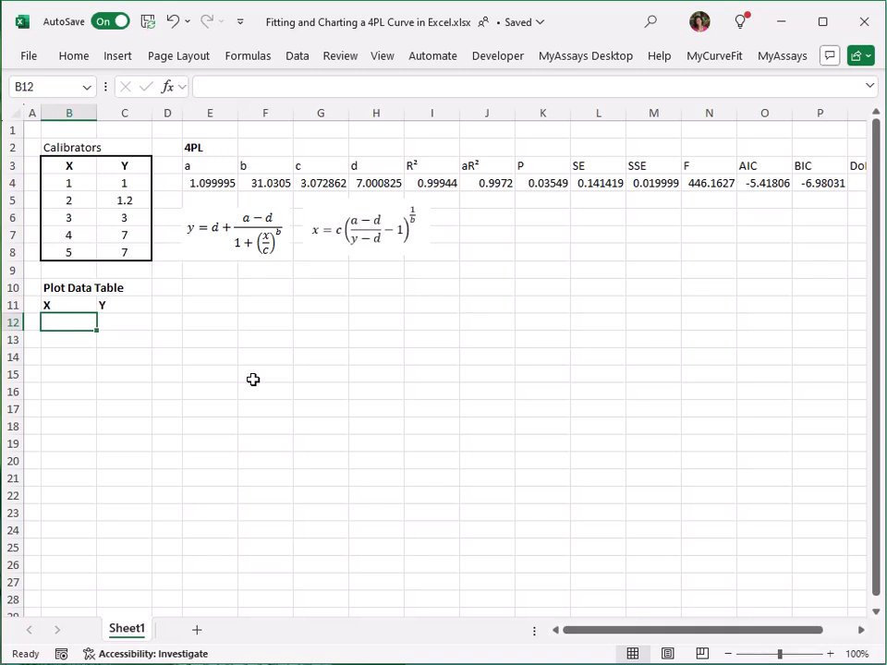
text(1)
key(Return)
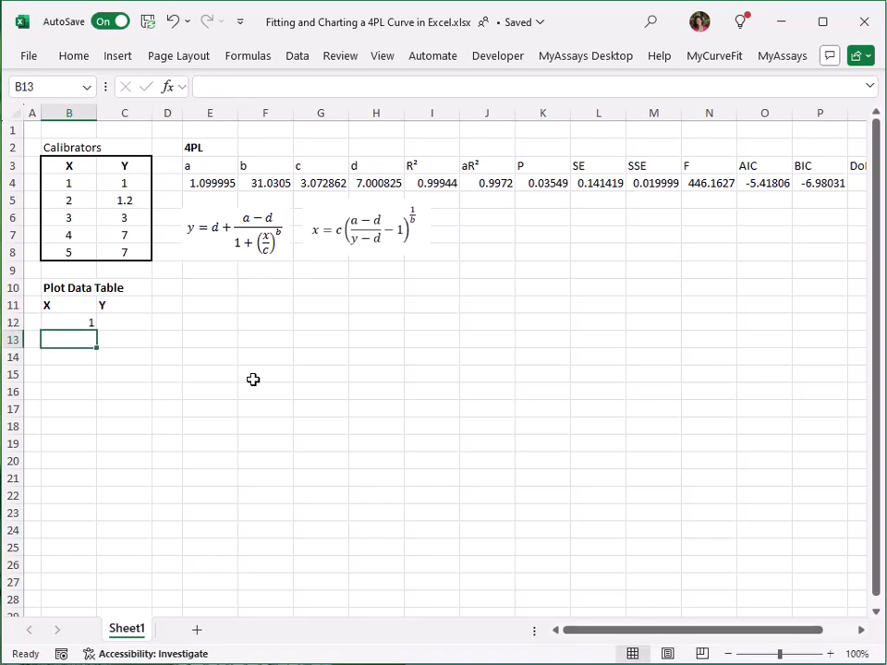
text(1.1)
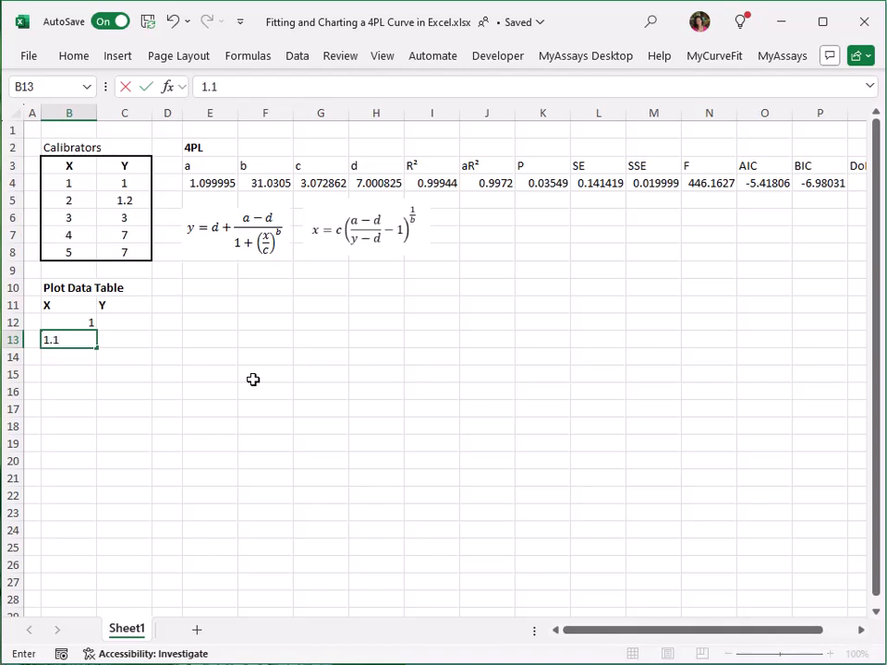
key(Return)
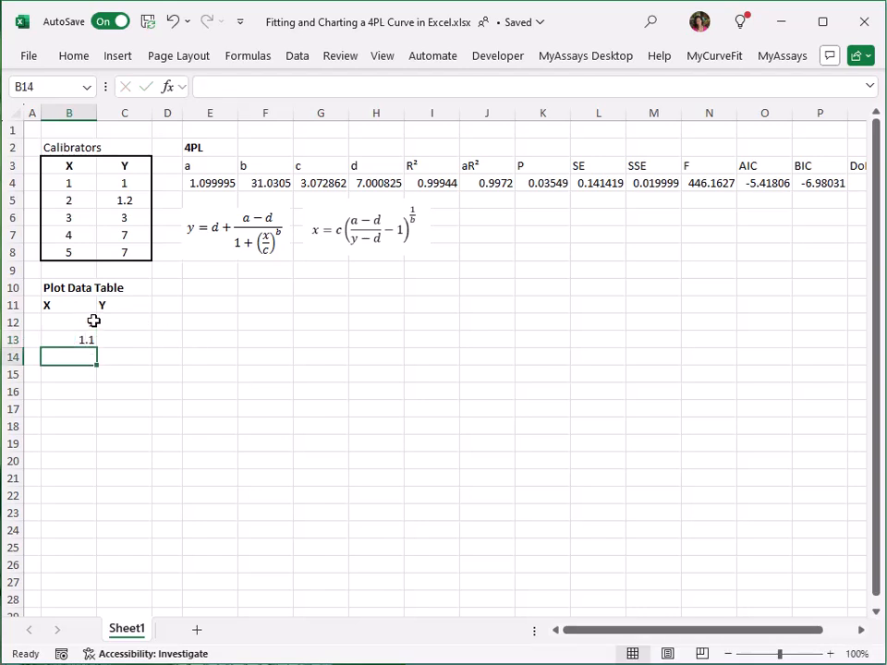
drag(93, 321, 97, 263)
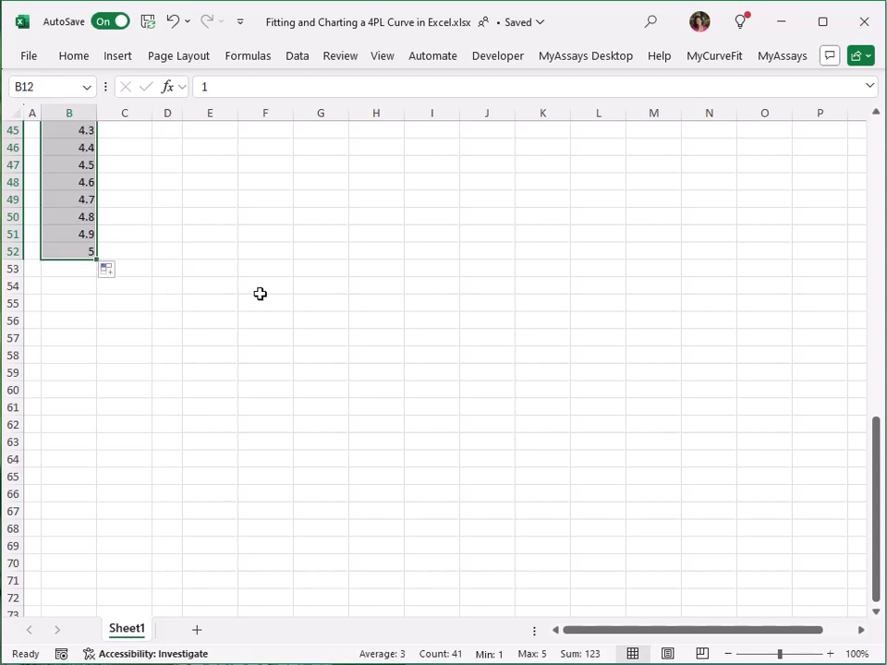
scroll(260, 292, up, 6)
scroll(259, 293, up, 6)
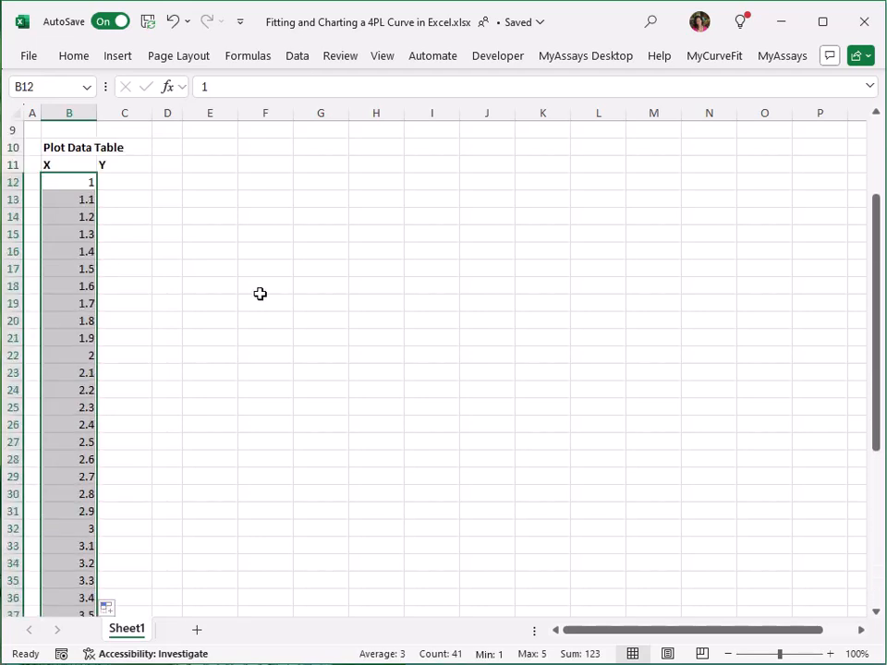
scroll(260, 293, up, 3)
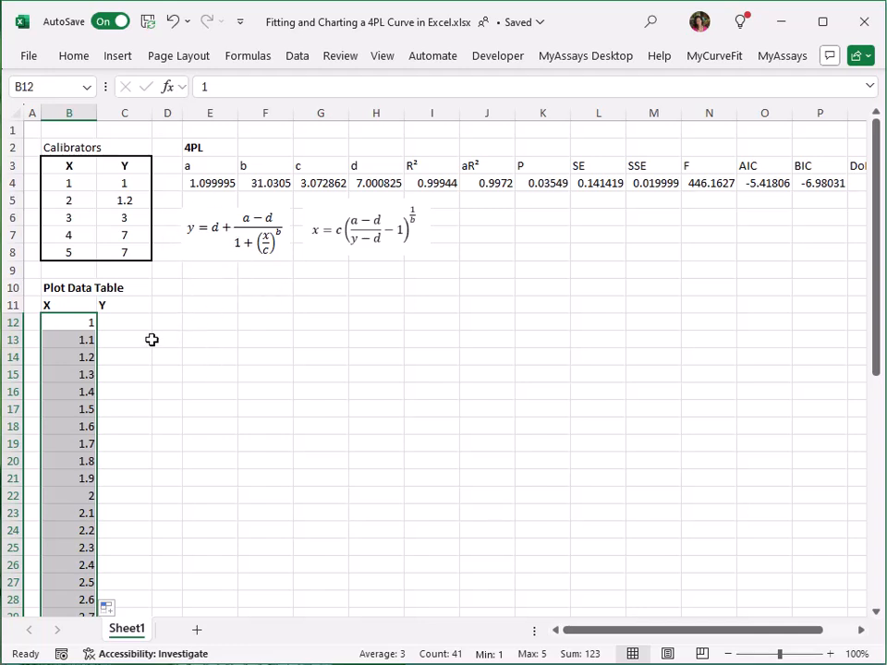
Calculate the first Y value in C12 with =MyCurveFit.4PL.CalcY($E$4:$H$4,B12), using absolute references for the fit parameters
click(129, 321)
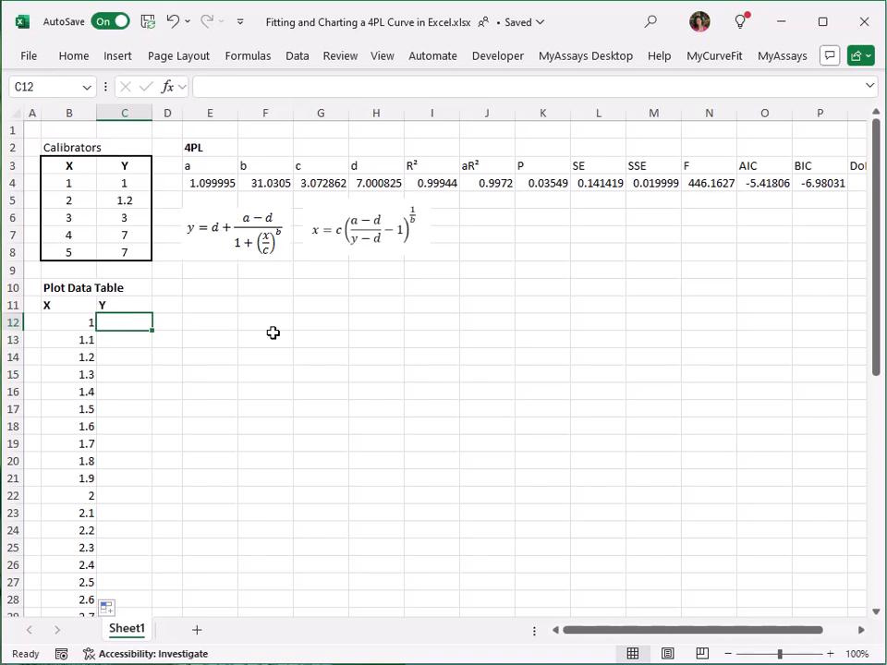
text(=my)
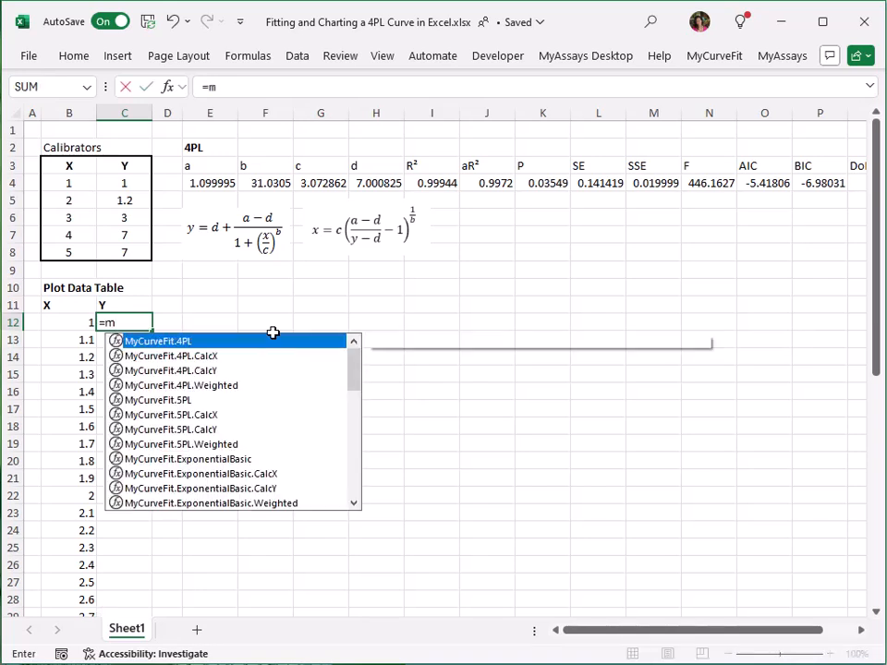
double_click(207, 370)
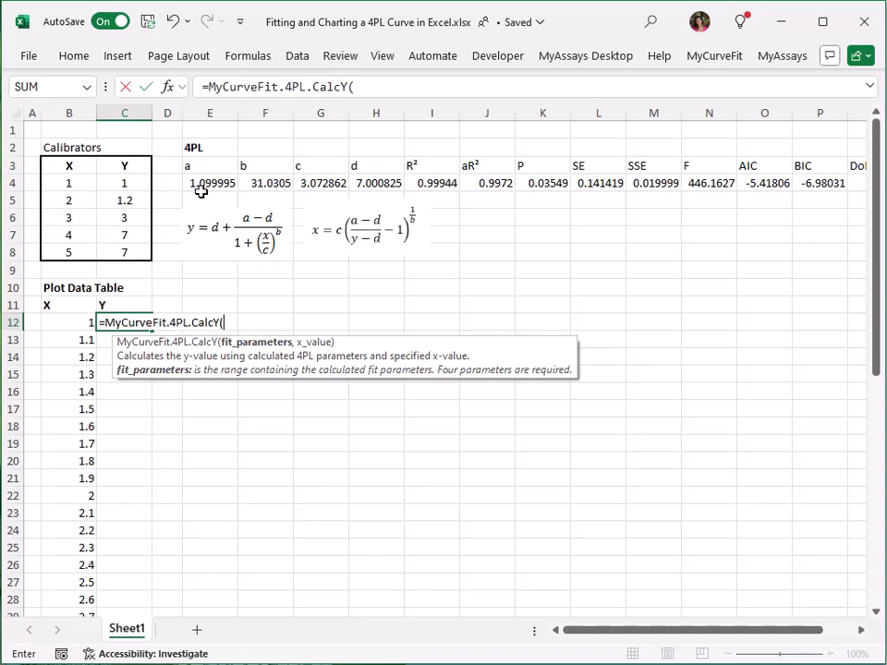
drag(197, 183, 360, 182)
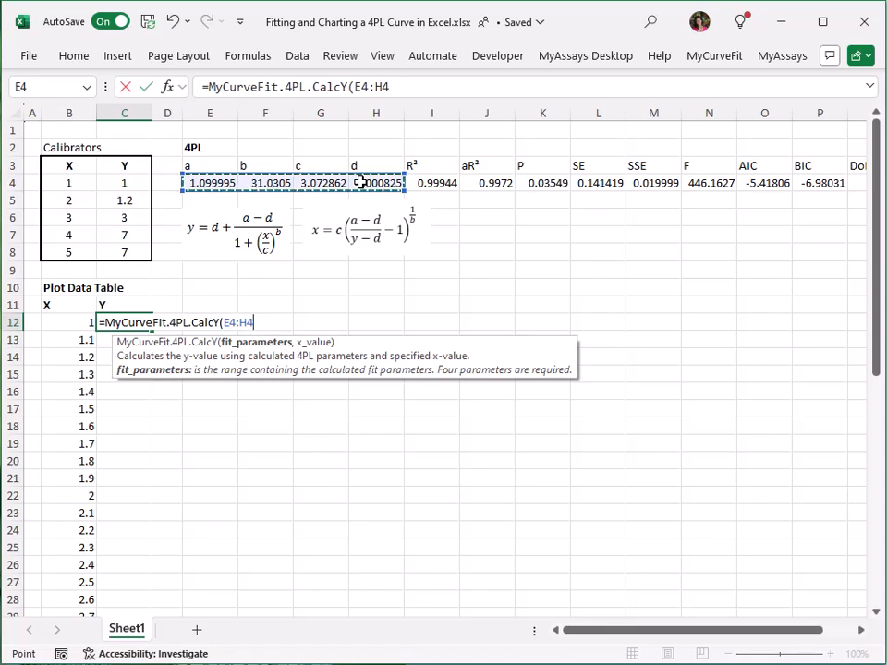
key(F4)
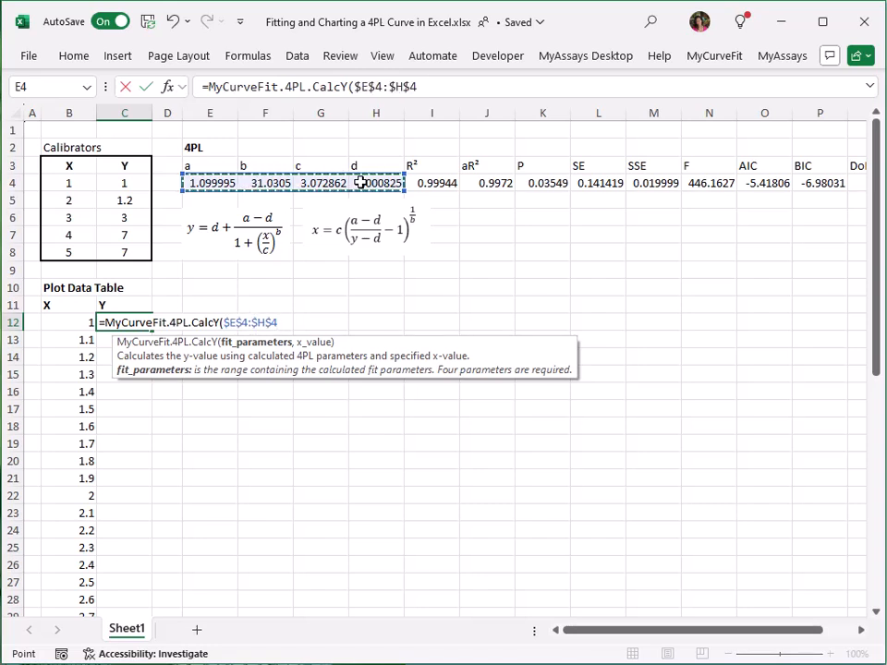
text(,)
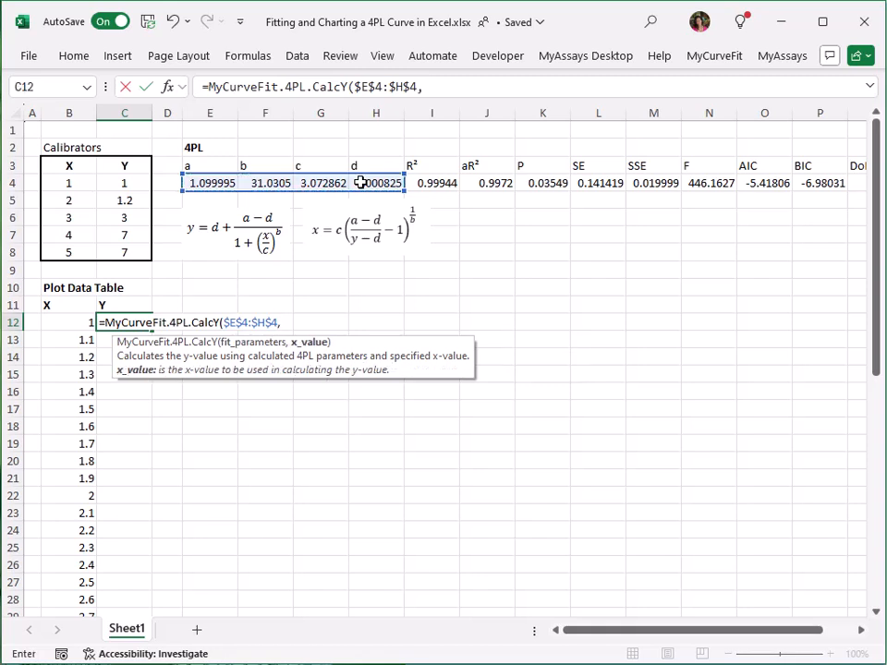
click(79, 324)
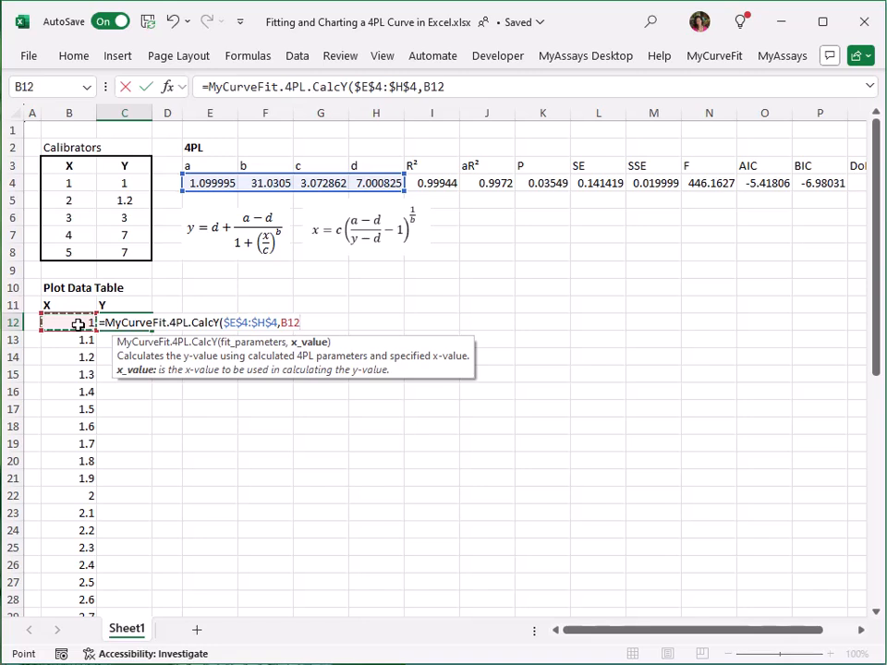
key(Return)
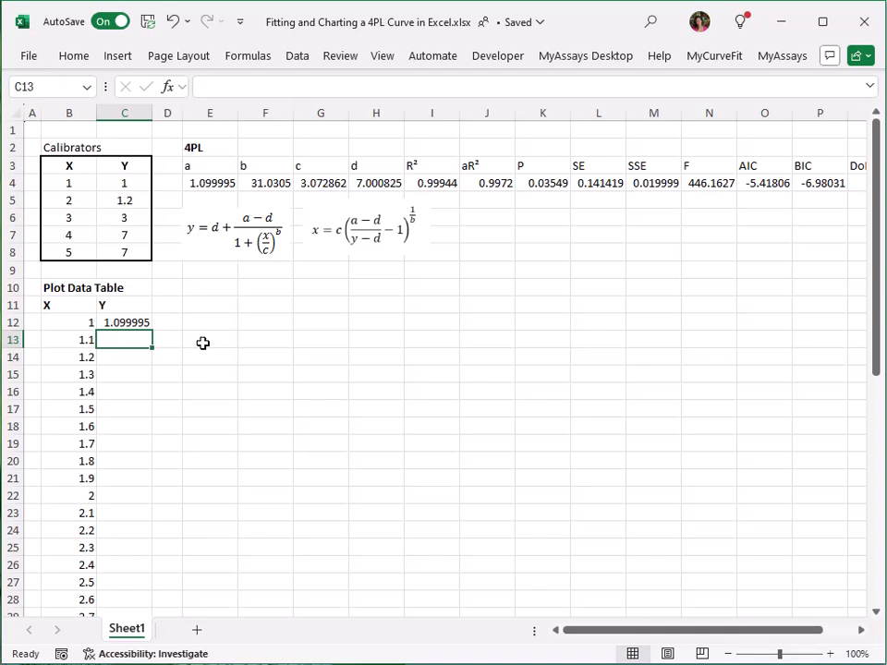
Copy the C12 formula down to C52 and check which cells the copied formula in C40 references
click(144, 326)
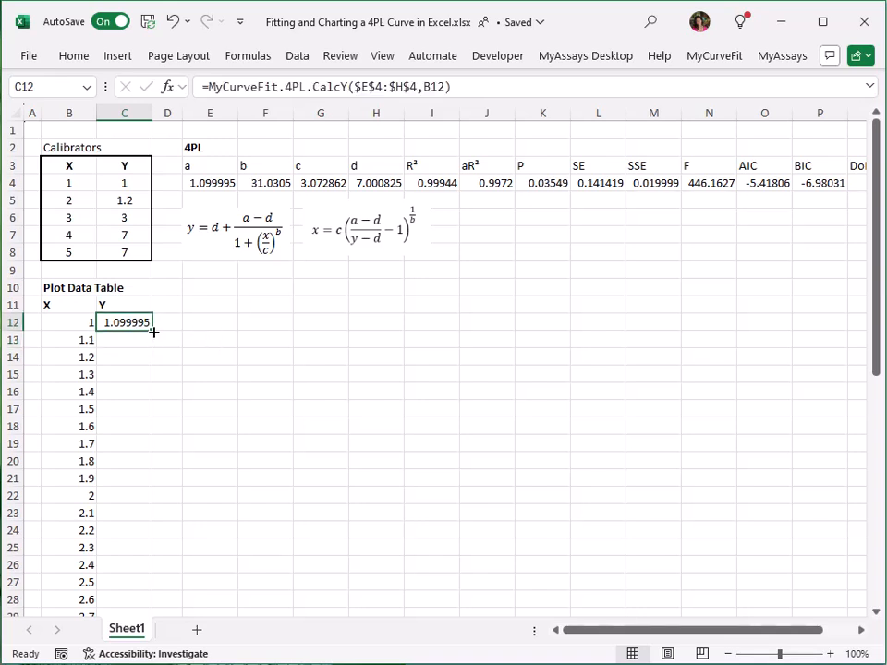
drag(154, 331, 139, 584)
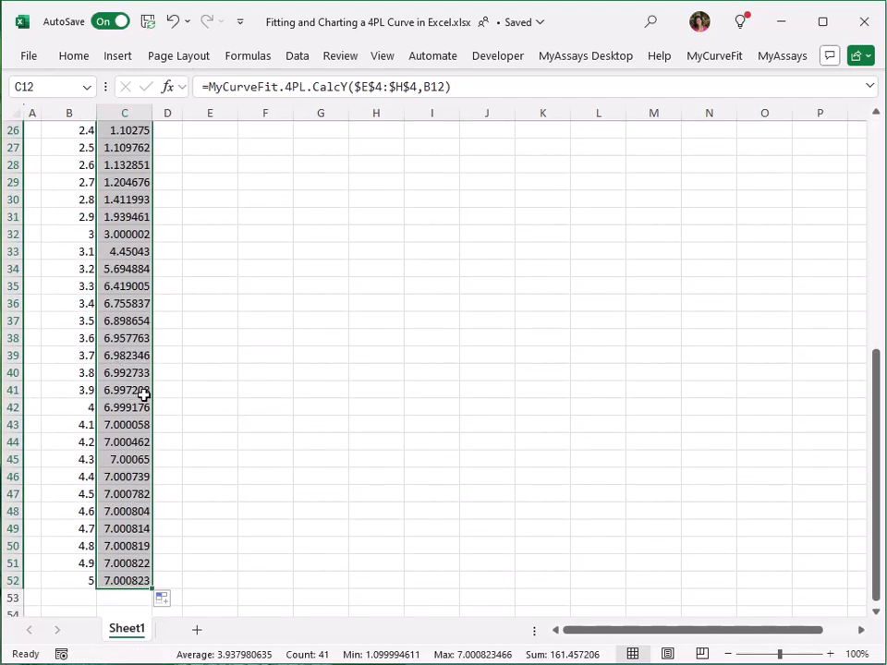
click(130, 379)
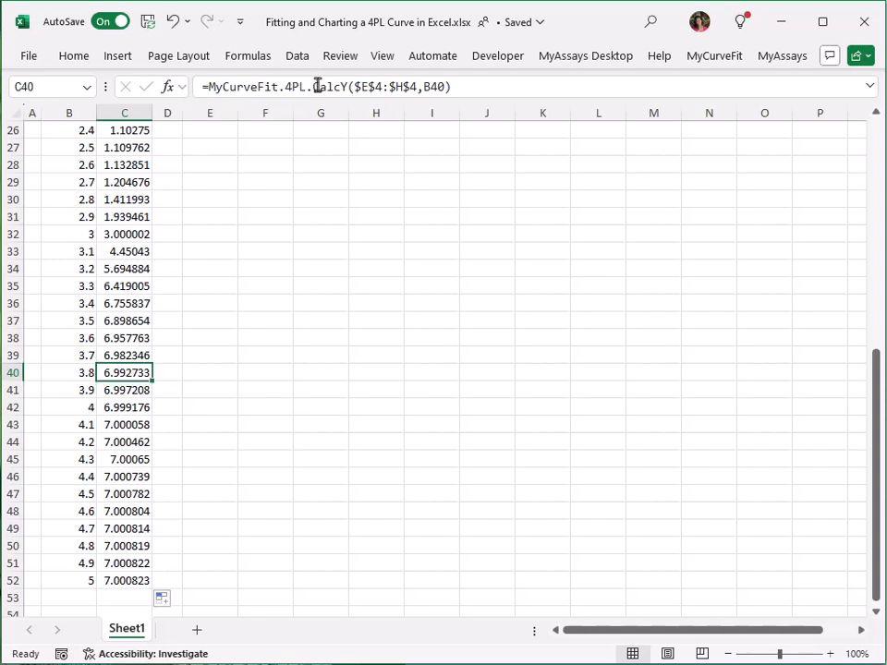
click(368, 86)
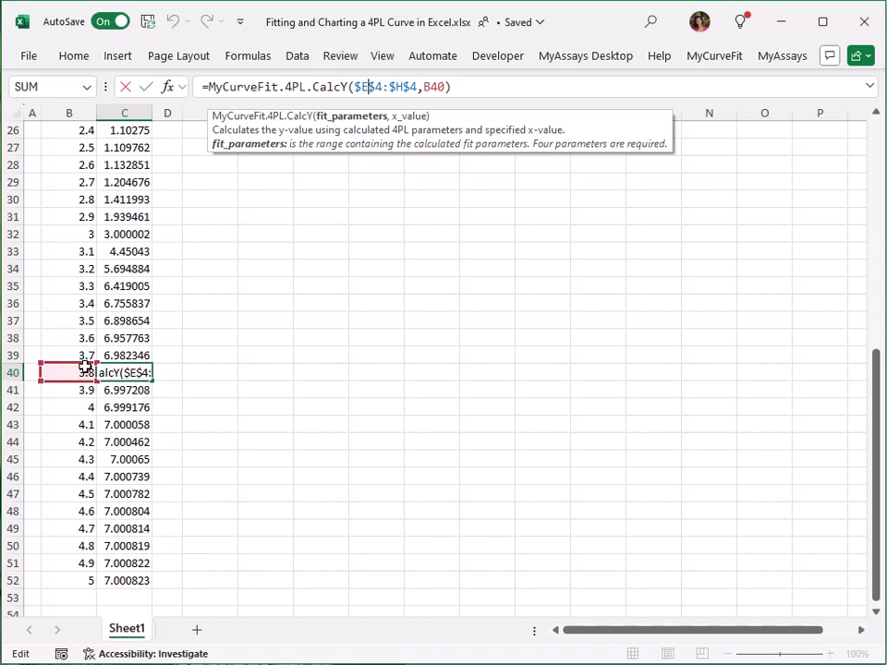
scroll(588, 373, up, 5)
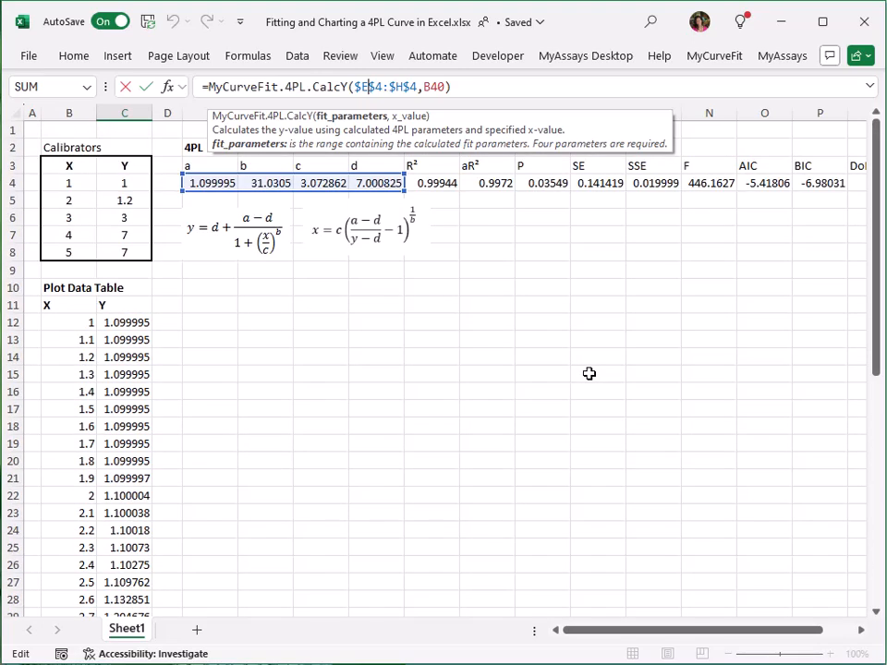
key(Return)
scroll(518, 384, up, 5)
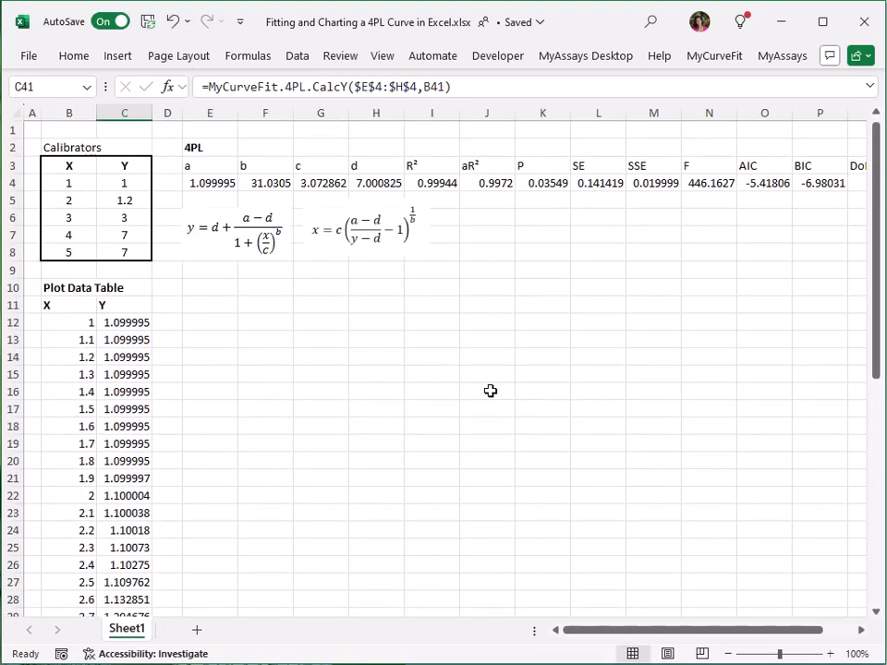
click(206, 303)
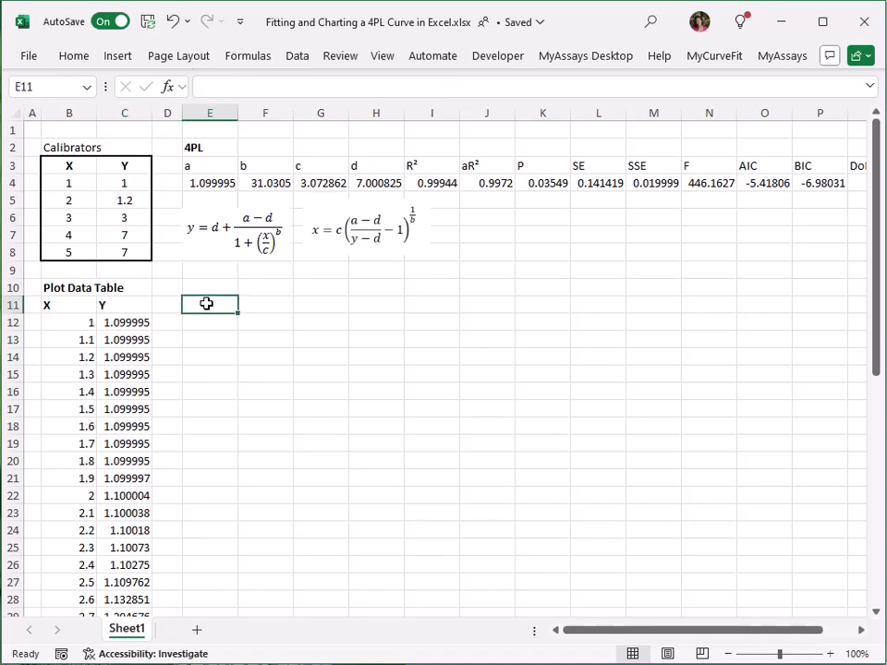
Insert a markers-only scatter chart of B12:C52 and place it beside the Plot Data Table, beneath the equations
click(59, 322)
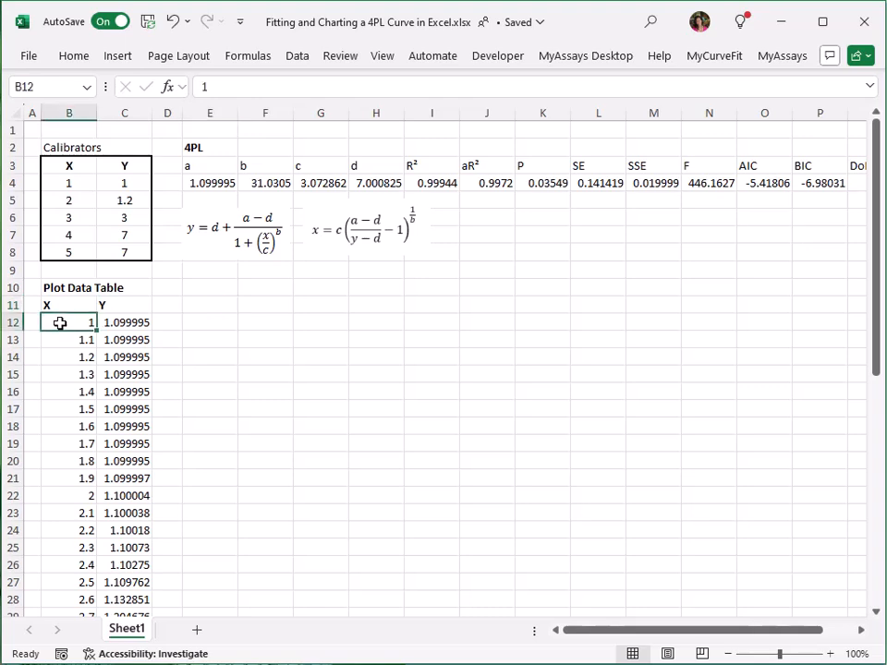
key(ctrl+shift+Down)
key(ctrl+shift+Right)
scroll(59, 322, up, 8)
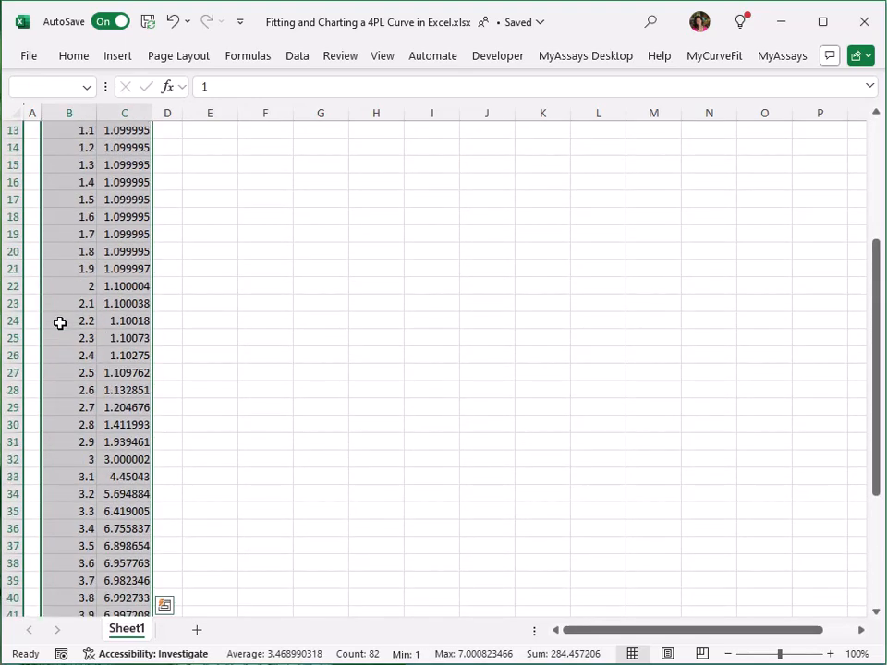
click(122, 55)
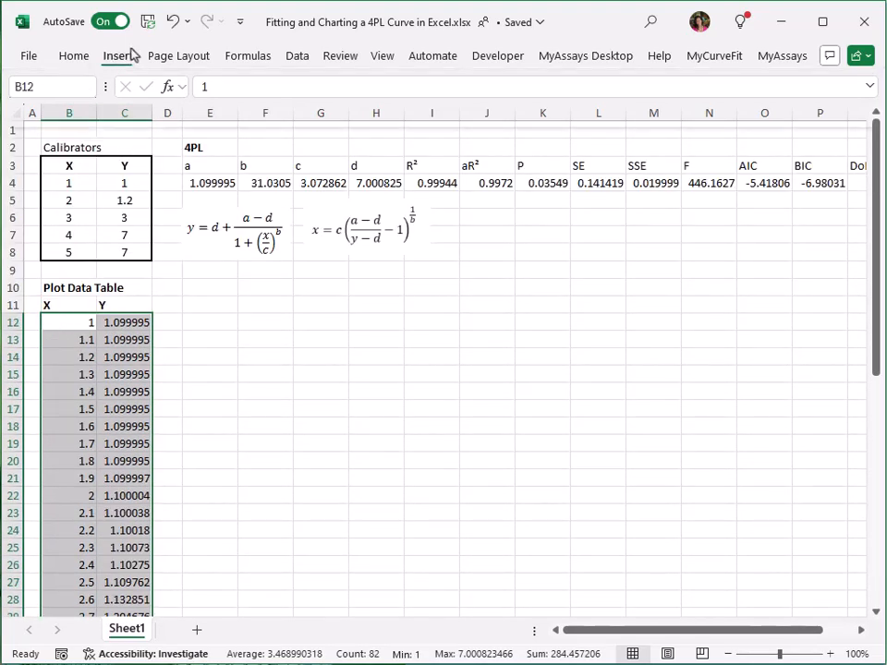
click(329, 130)
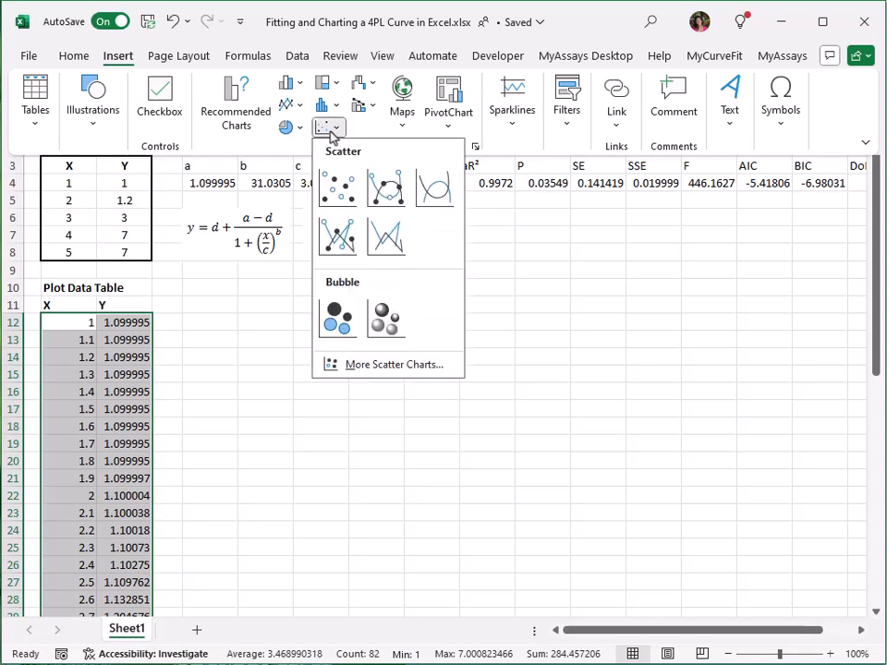
click(339, 184)
drag(586, 268, 537, 281)
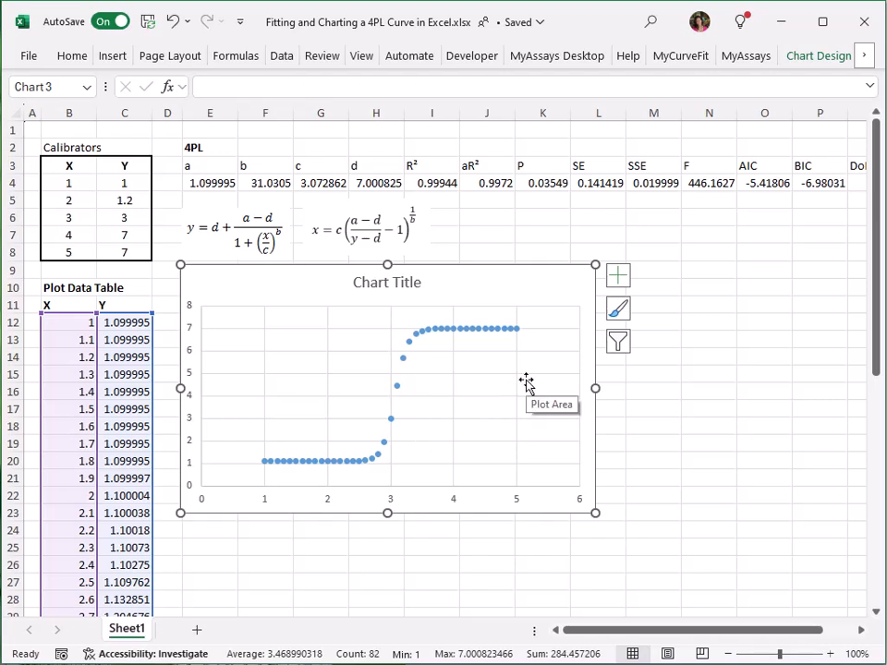
Set the markers of the chart's plotted curve series to None
right_click(447, 331)
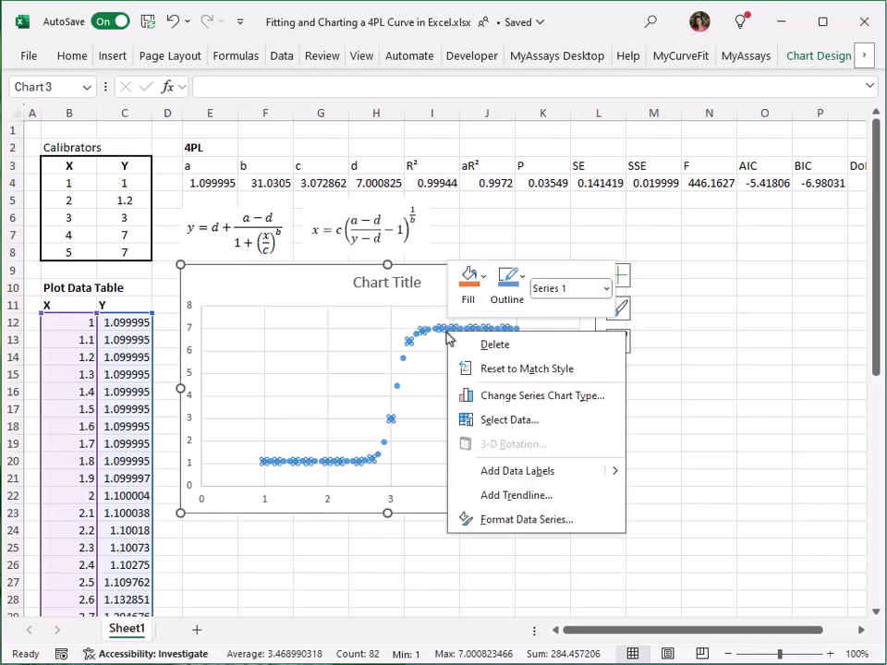
click(517, 520)
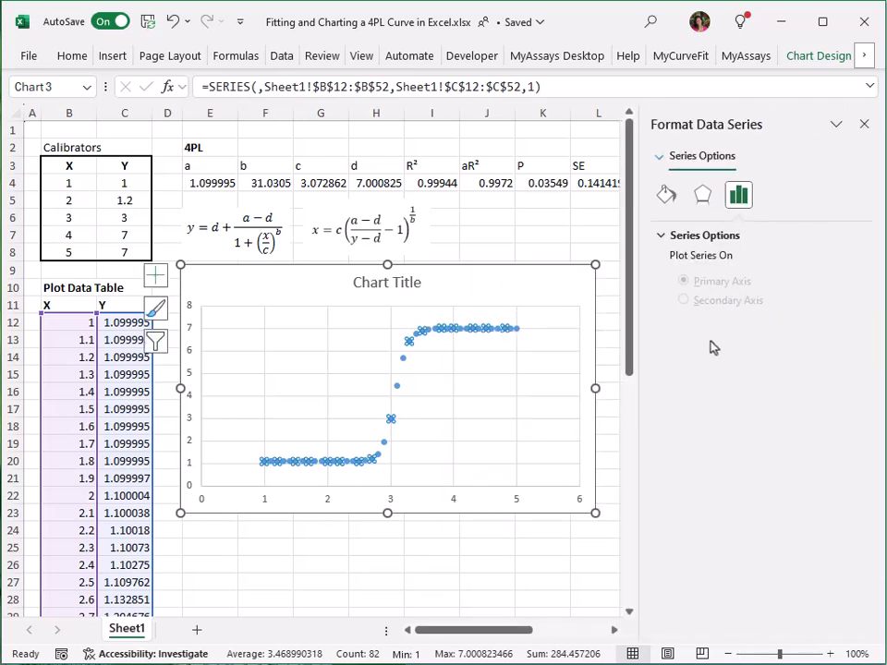
click(664, 198)
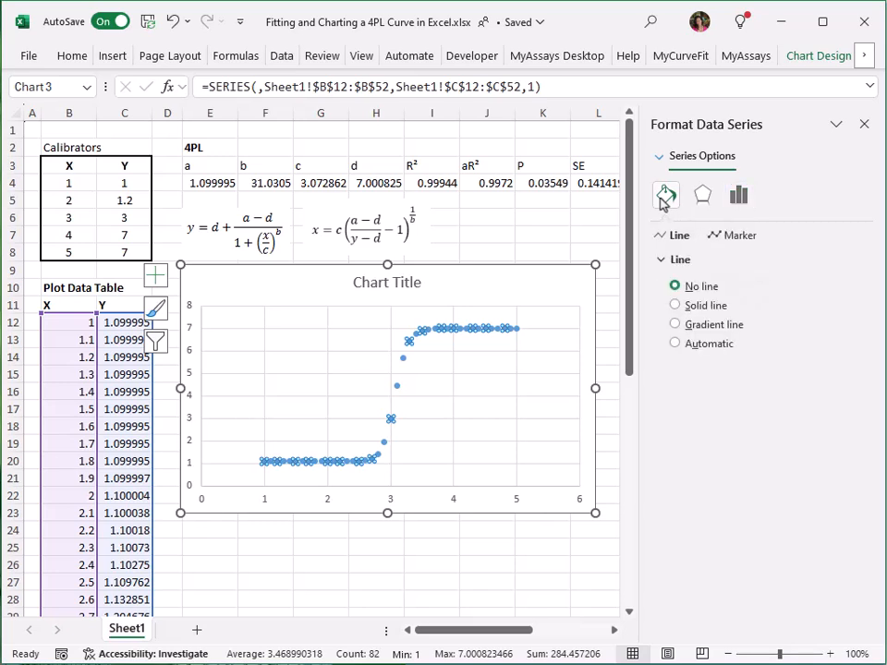
click(718, 236)
click(718, 260)
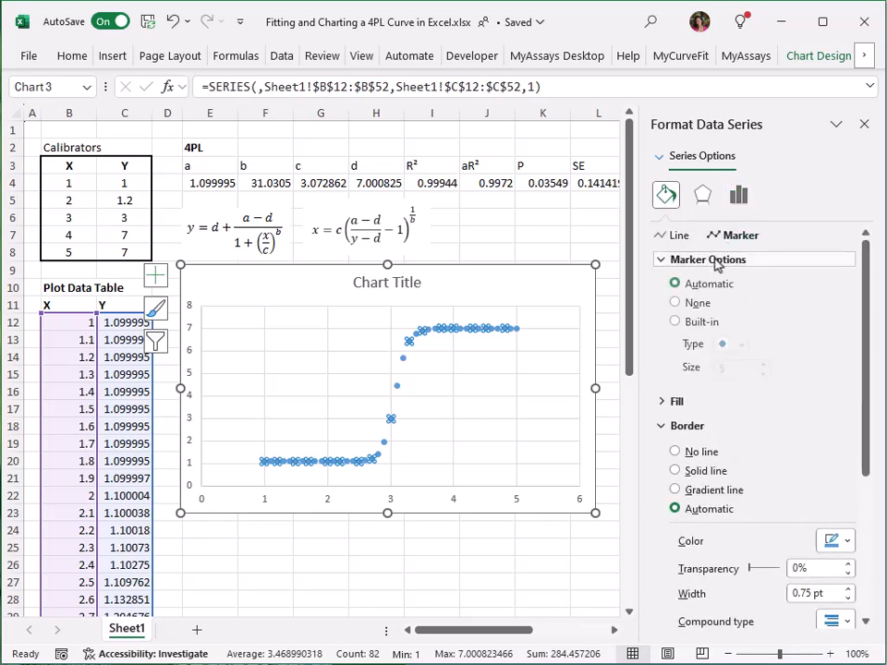
Give the curve series an automatic line and make it a smoothed line
click(680, 236)
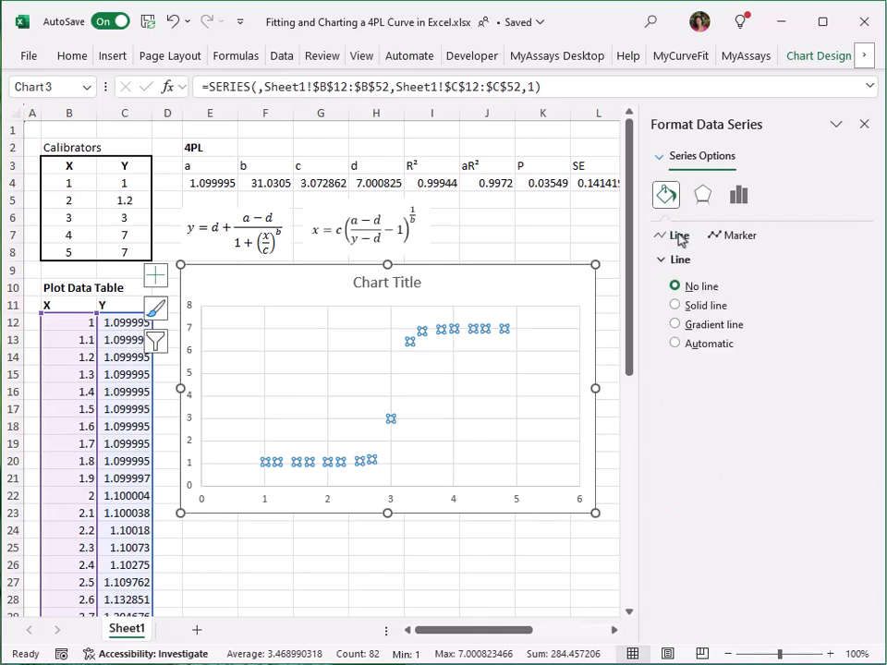
click(699, 345)
scroll(702, 347, down, 1)
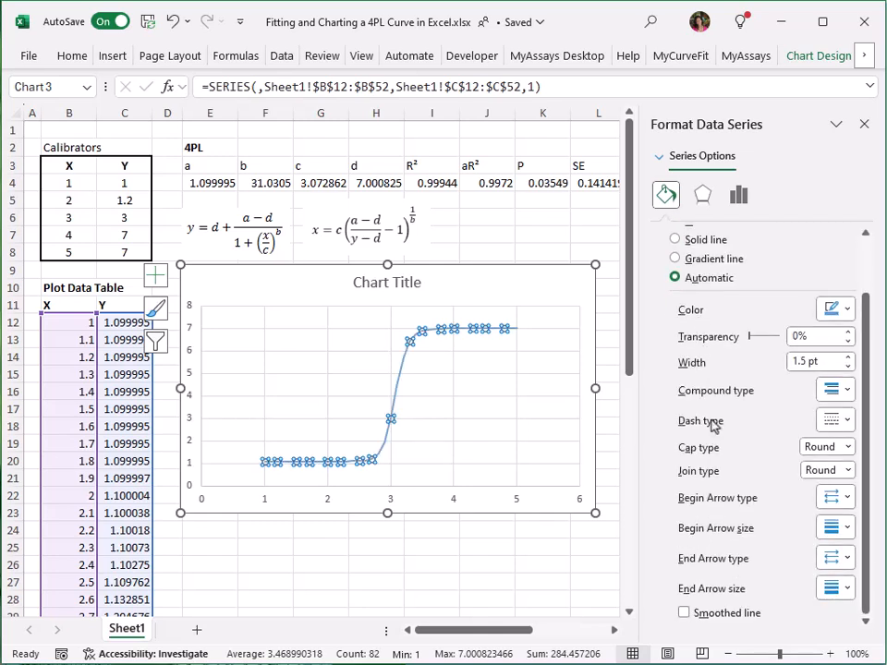
click(730, 613)
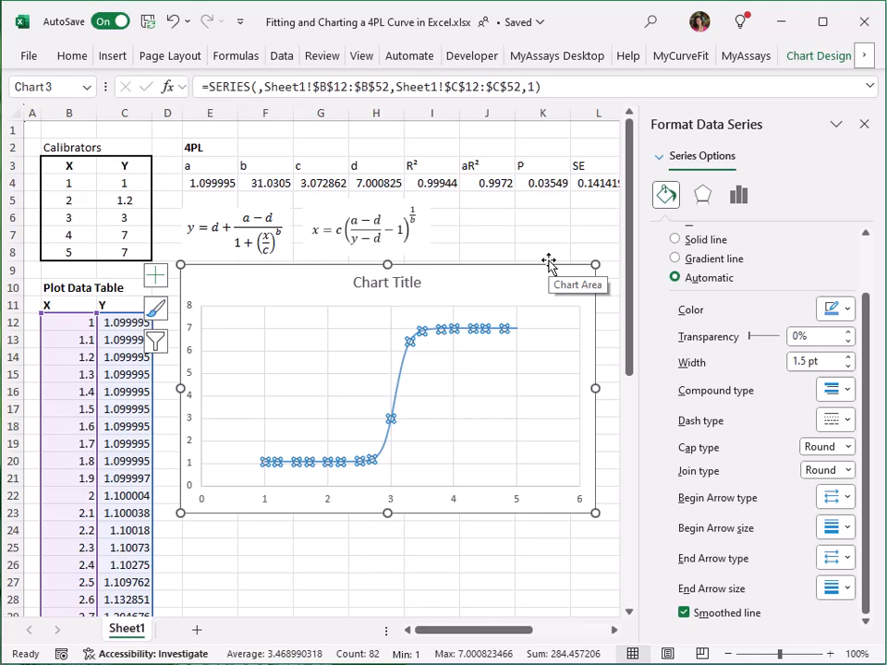
Add a chart series named Calibrators with X values from B4:B8 and Y values from C4:C8
right_click(359, 364)
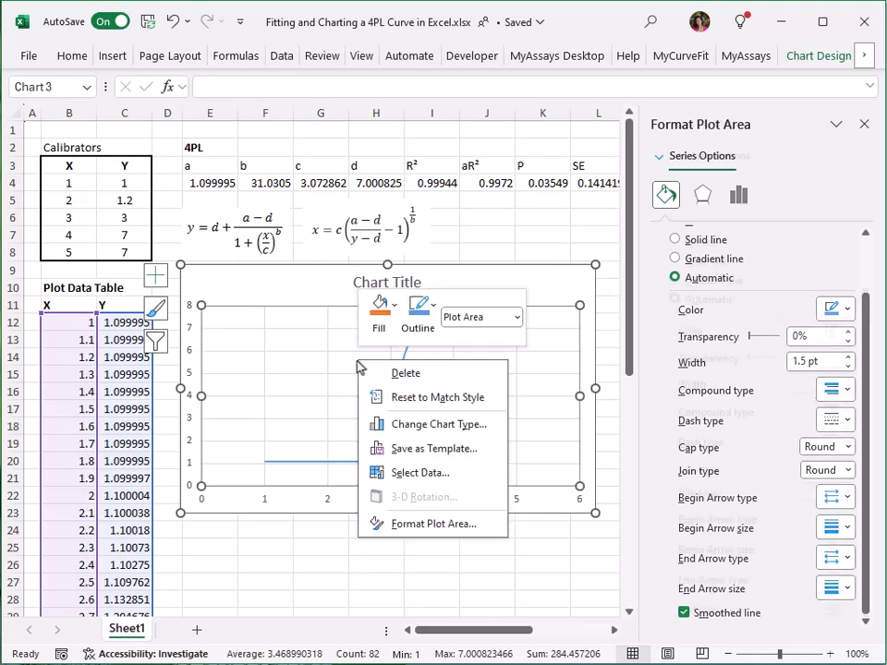
click(397, 474)
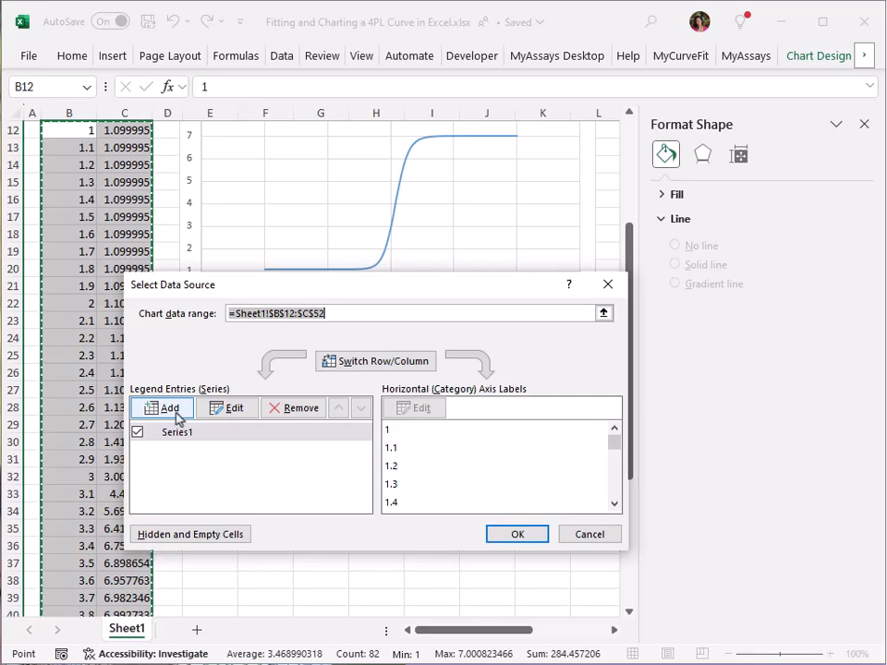
click(176, 412)
click(372, 416)
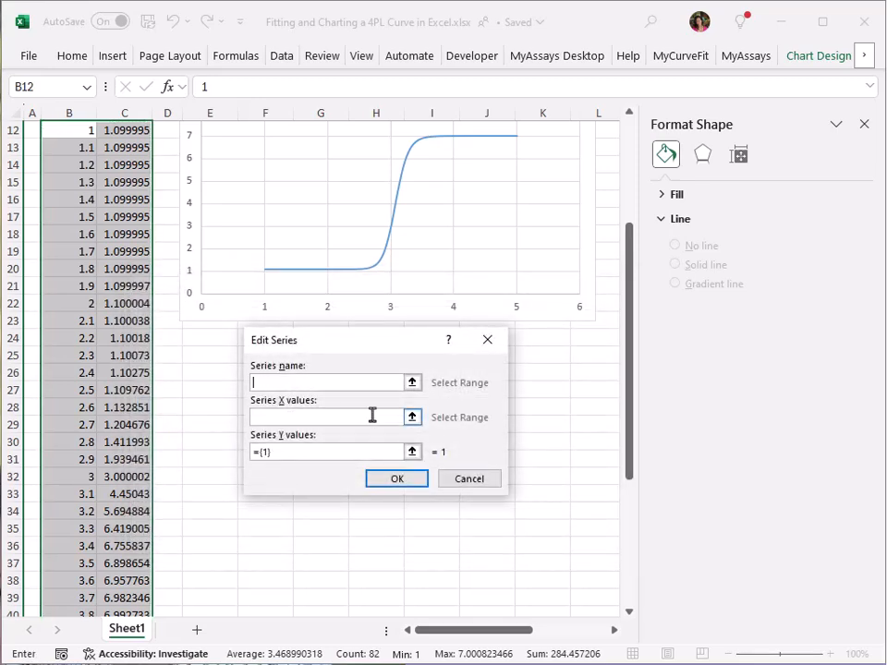
text(Calibrators)
click(372, 416)
scroll(372, 416, up, 4)
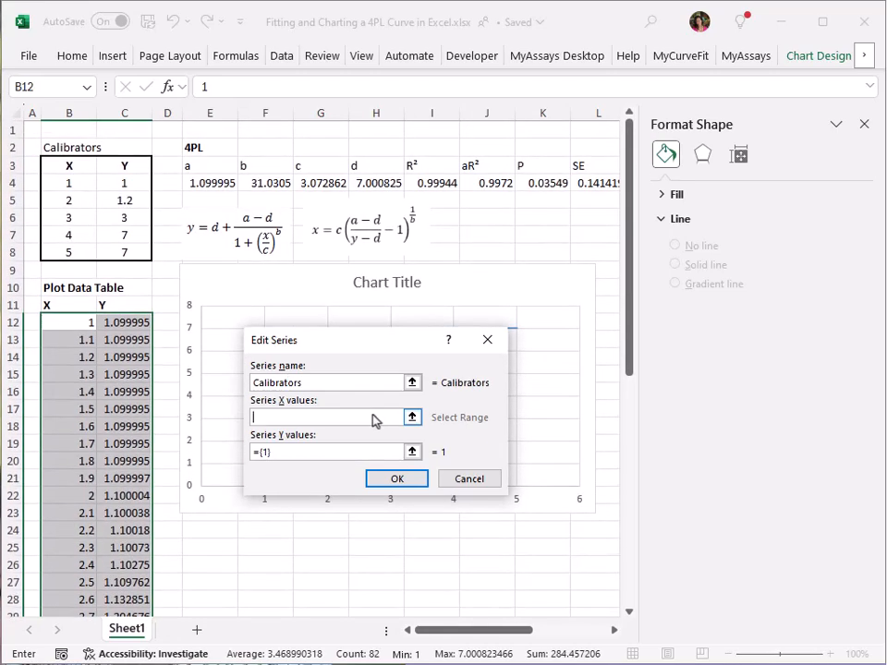
drag(71, 185, 73, 251)
click(328, 452)
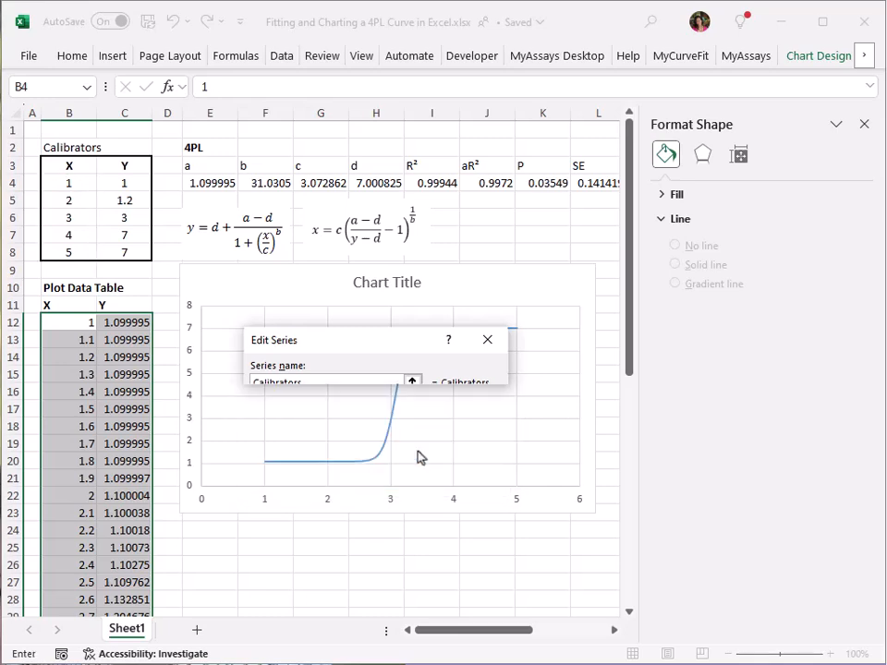
drag(123, 183, 139, 249)
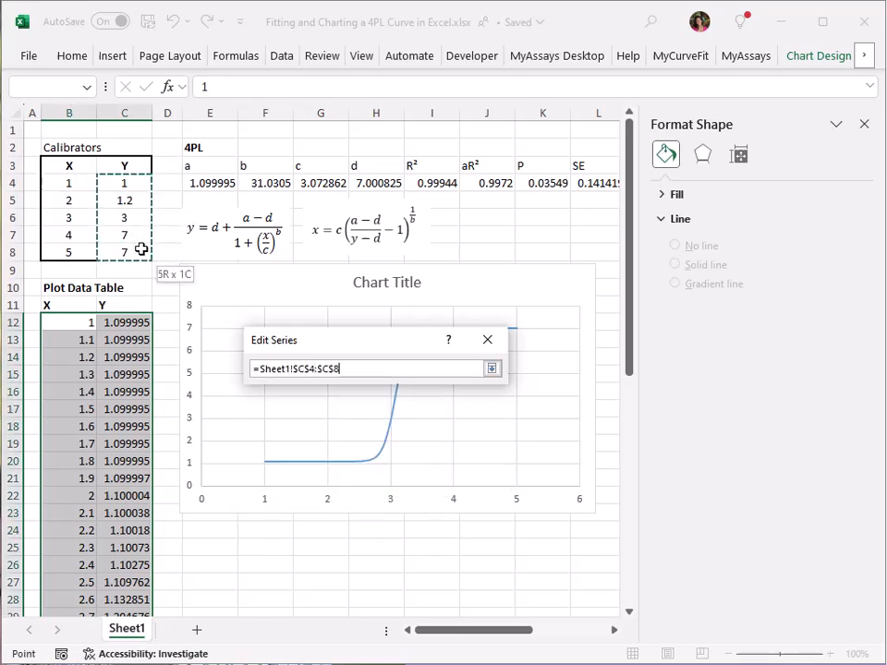
click(492, 368)
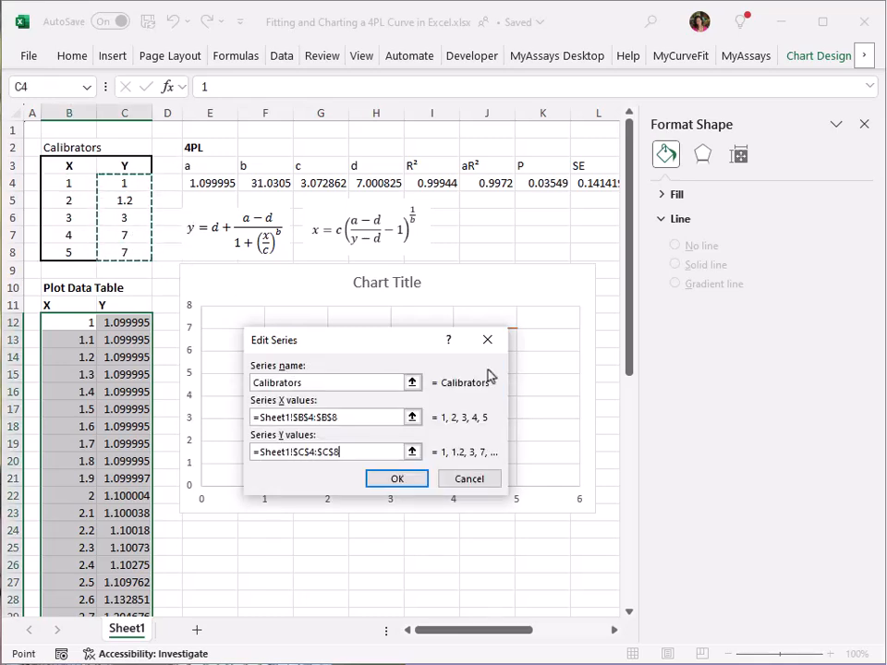
click(416, 482)
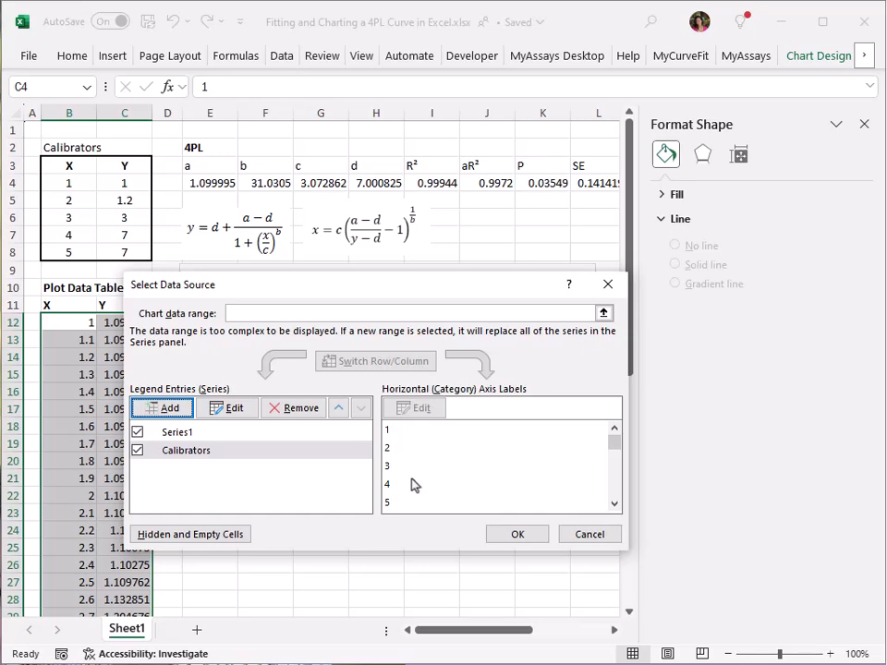
Rename the original curve series 4PL and apply the data source changes
click(291, 434)
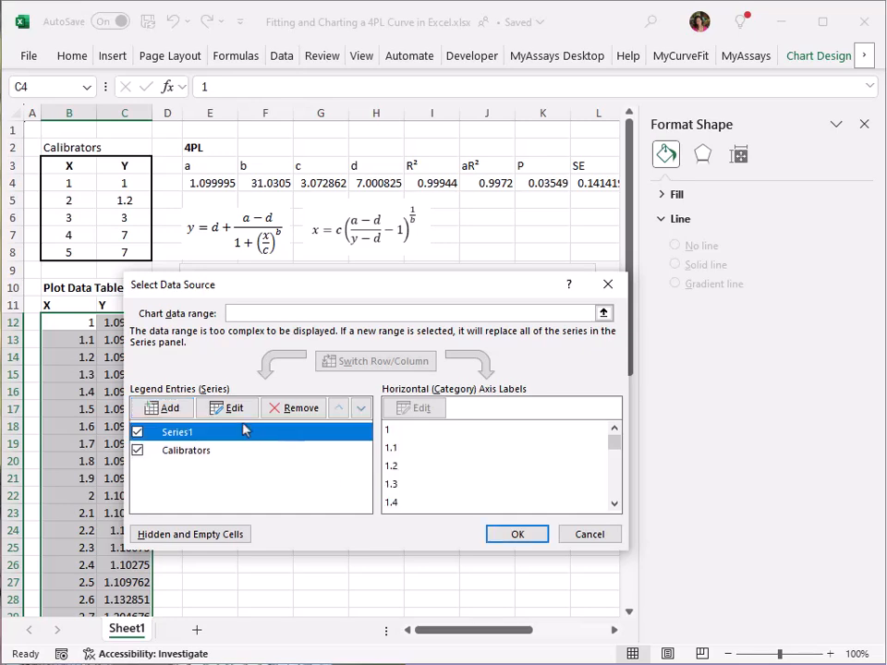
click(232, 409)
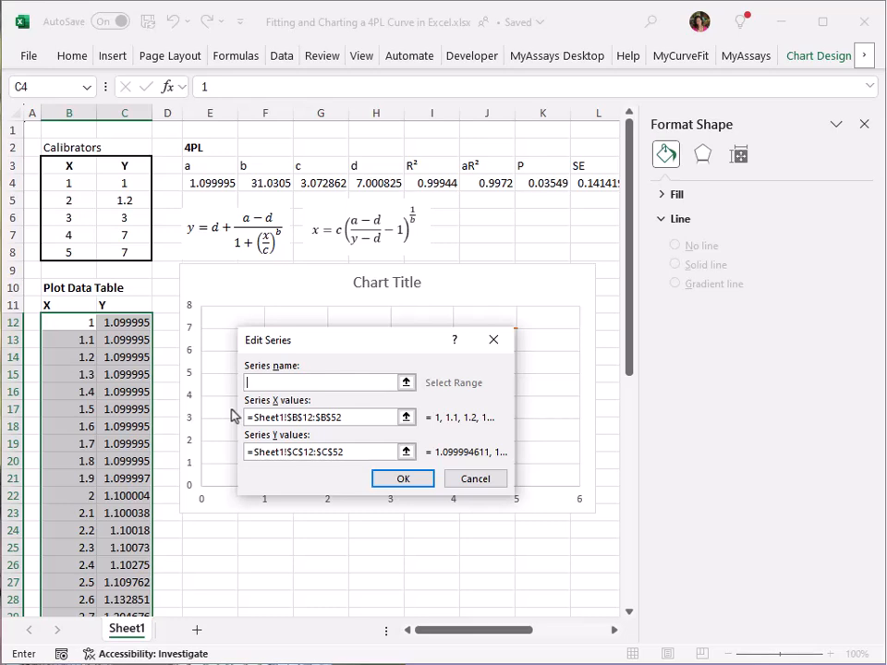
text(4PL)
click(395, 482)
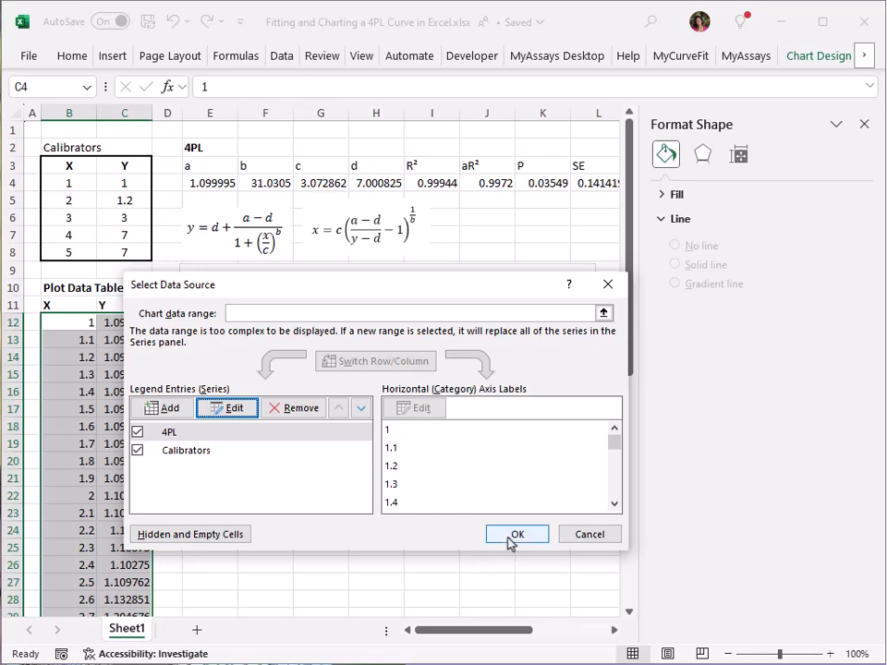
click(511, 542)
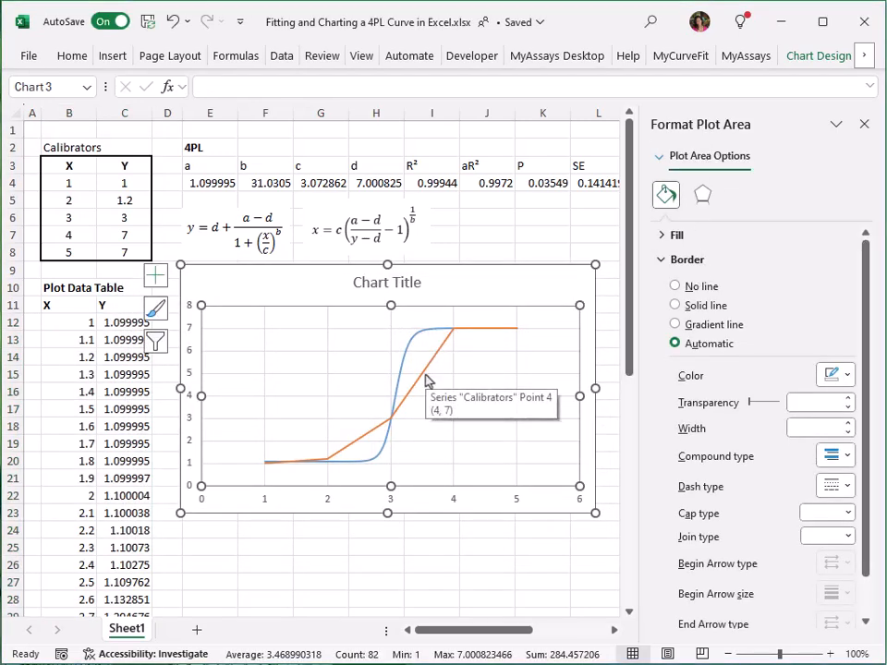
Format the Calibrators series with no line and automatic markers
right_click(426, 380)
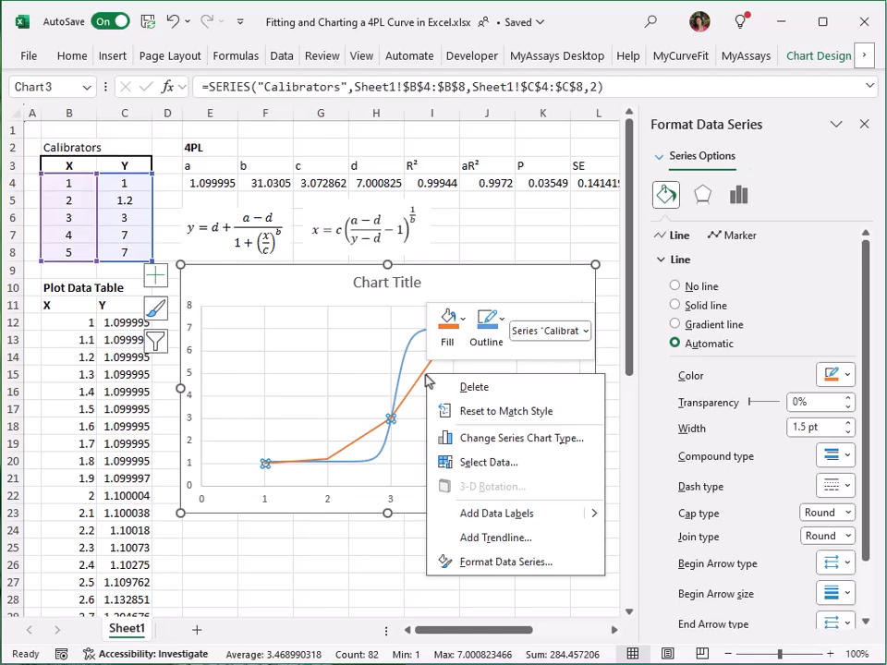
click(483, 565)
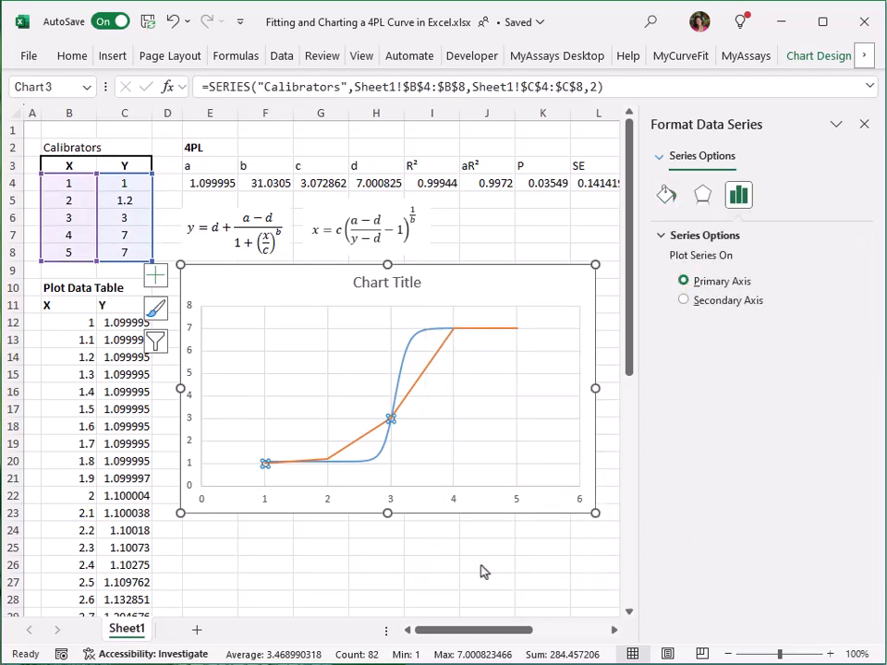
click(664, 196)
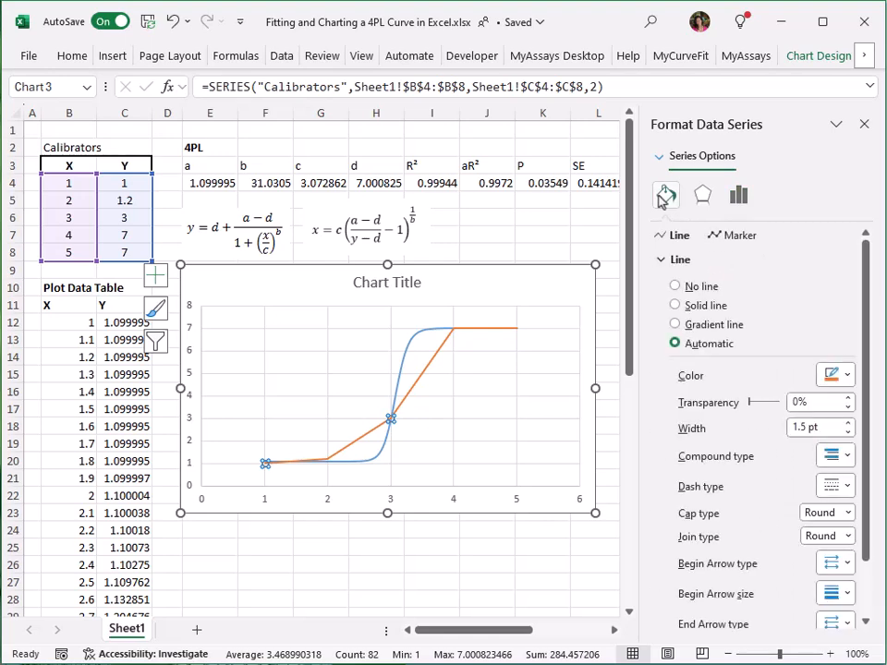
click(693, 287)
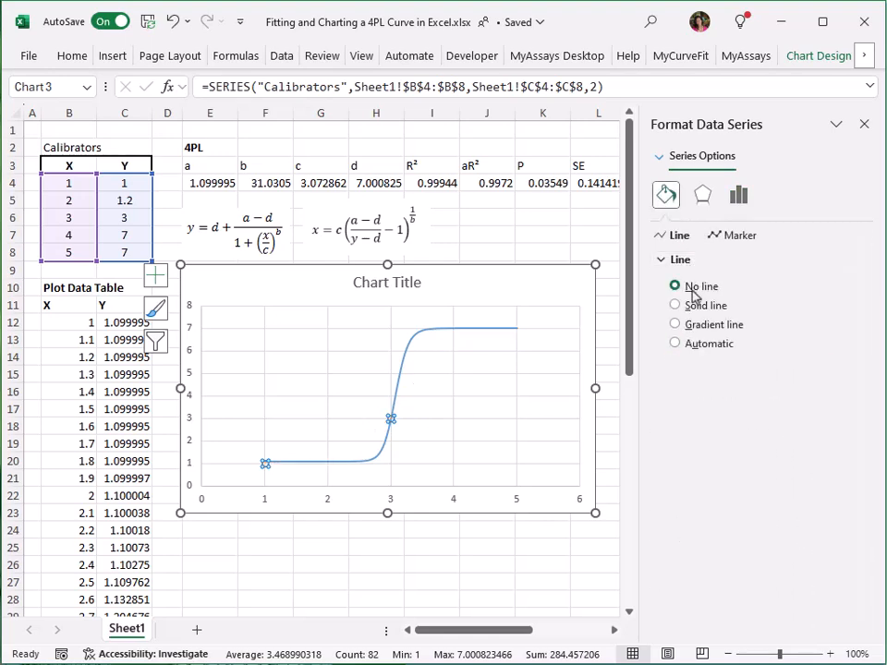
click(740, 235)
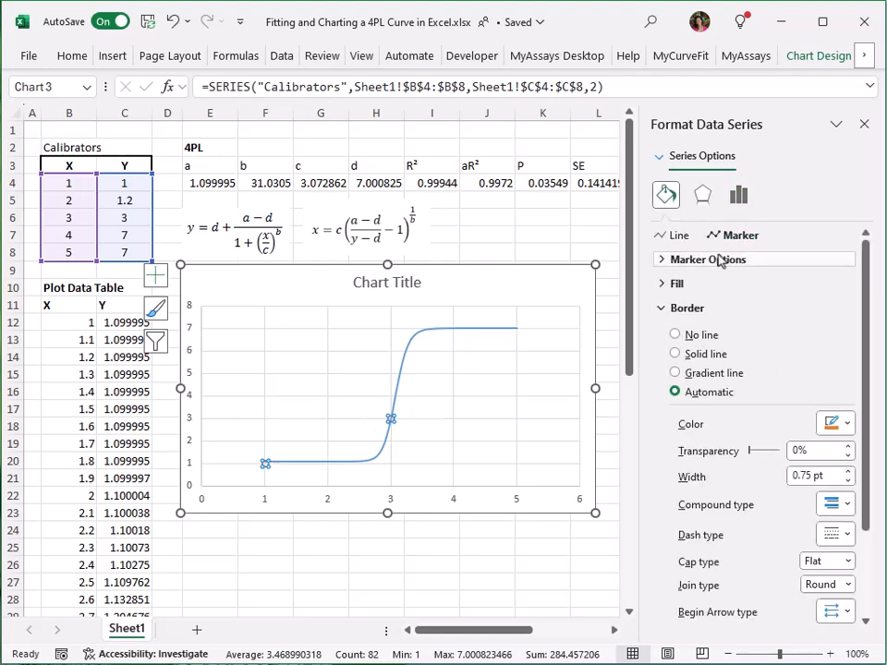
click(719, 259)
click(718, 288)
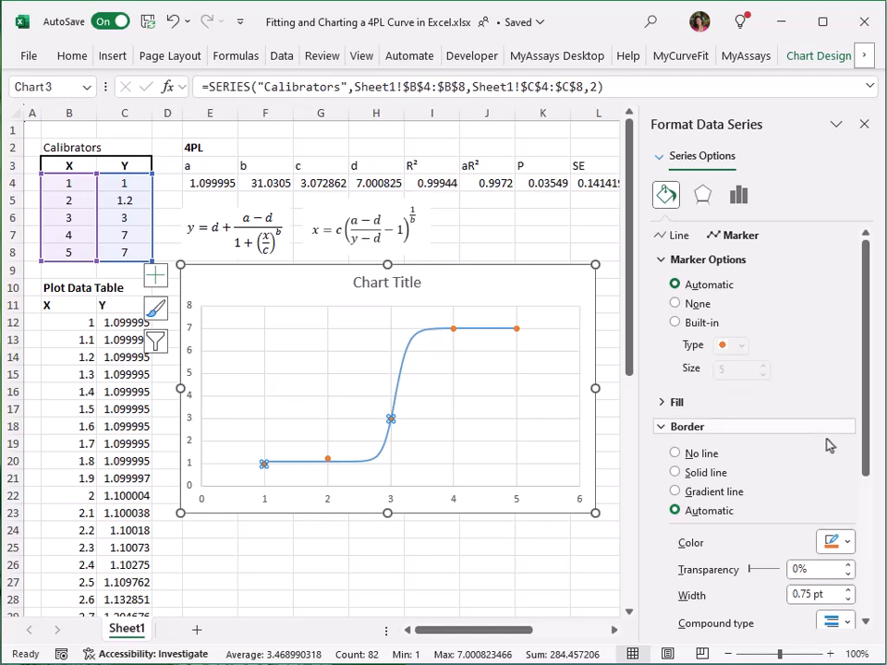
Color the borders of the Calibrators markers red and close the formatting options
click(831, 543)
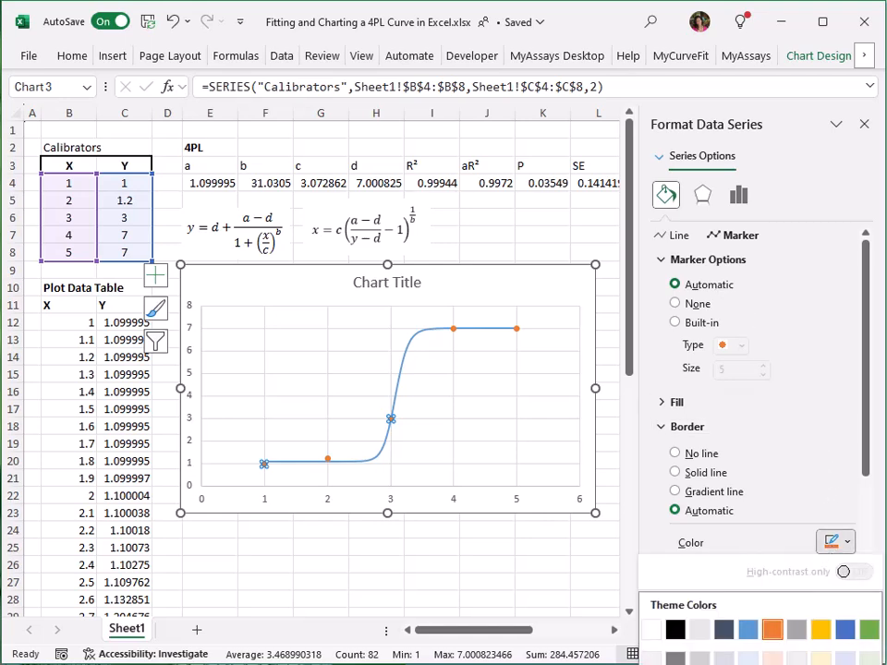
click(773, 630)
key(Escape)
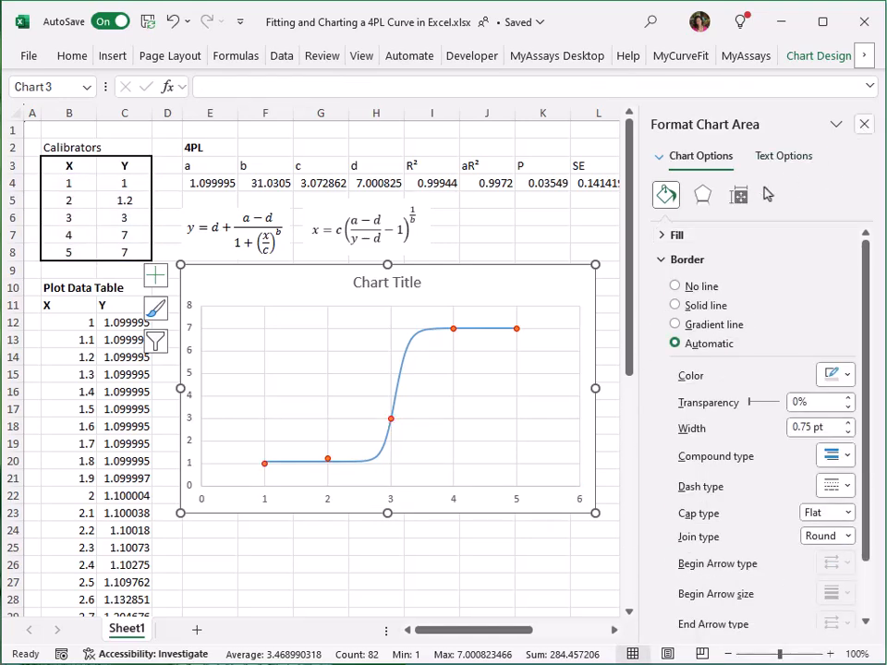
click(864, 123)
Remove the chart title and add a legend to the chart
click(619, 277)
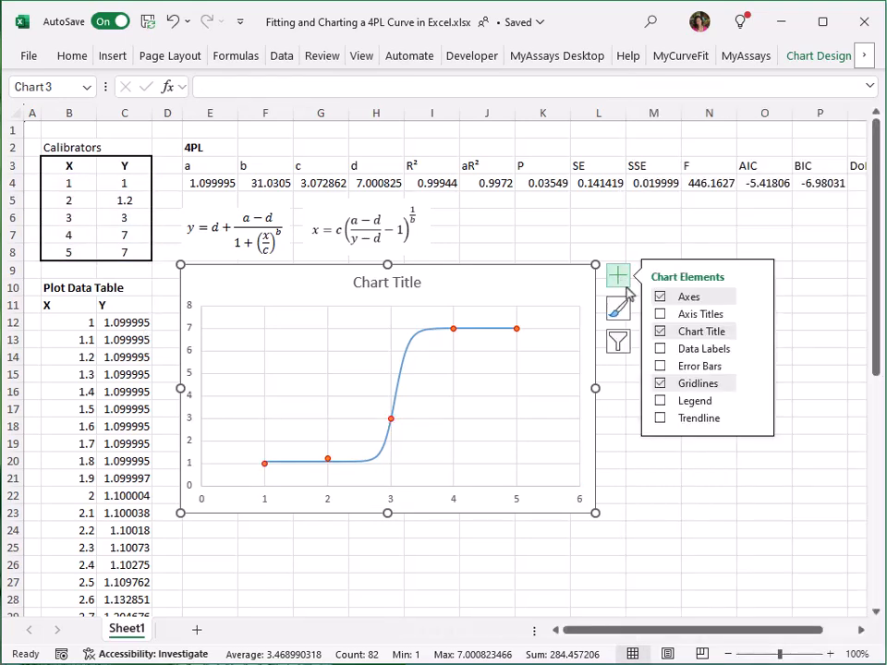
click(691, 338)
click(688, 402)
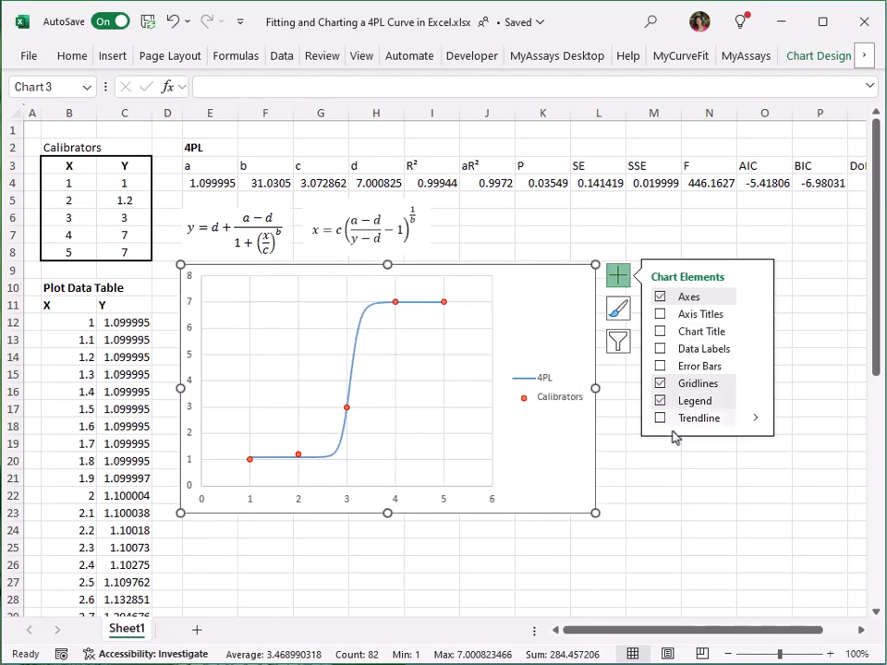
click(641, 502)
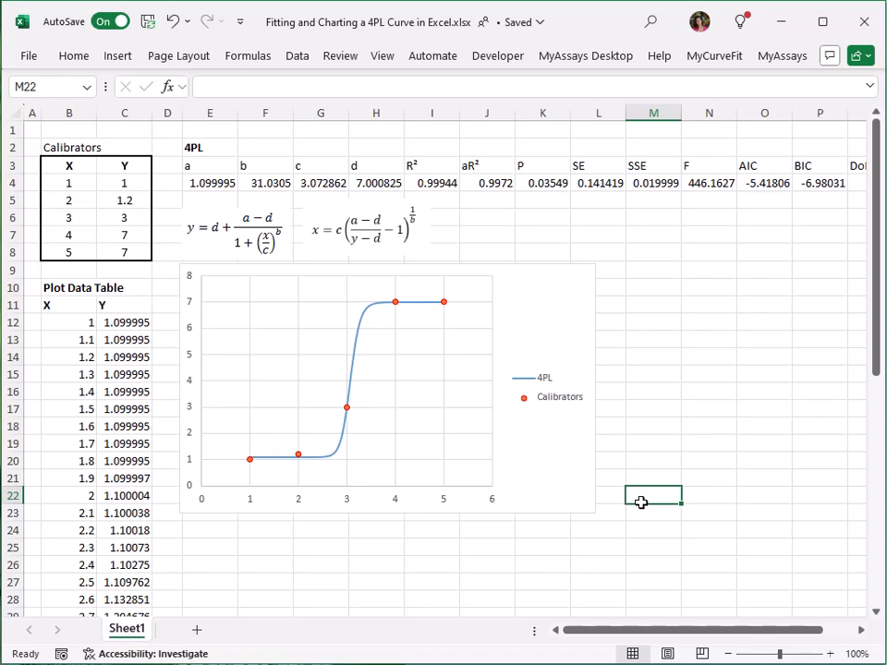
Change the calibrator Y value in C6, for X = 3, to 3.5
click(100, 218)
text(3.5)
key(Return)
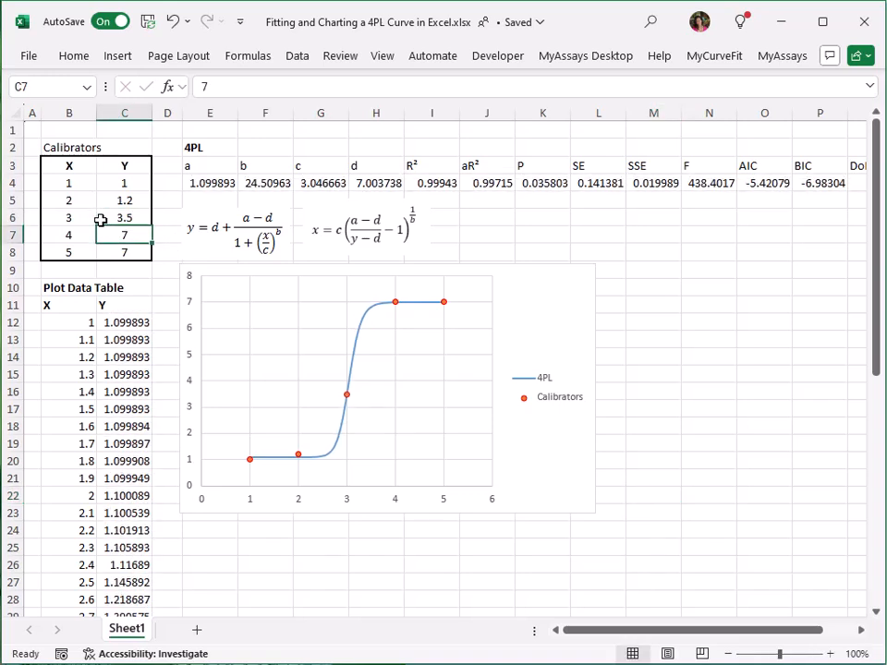